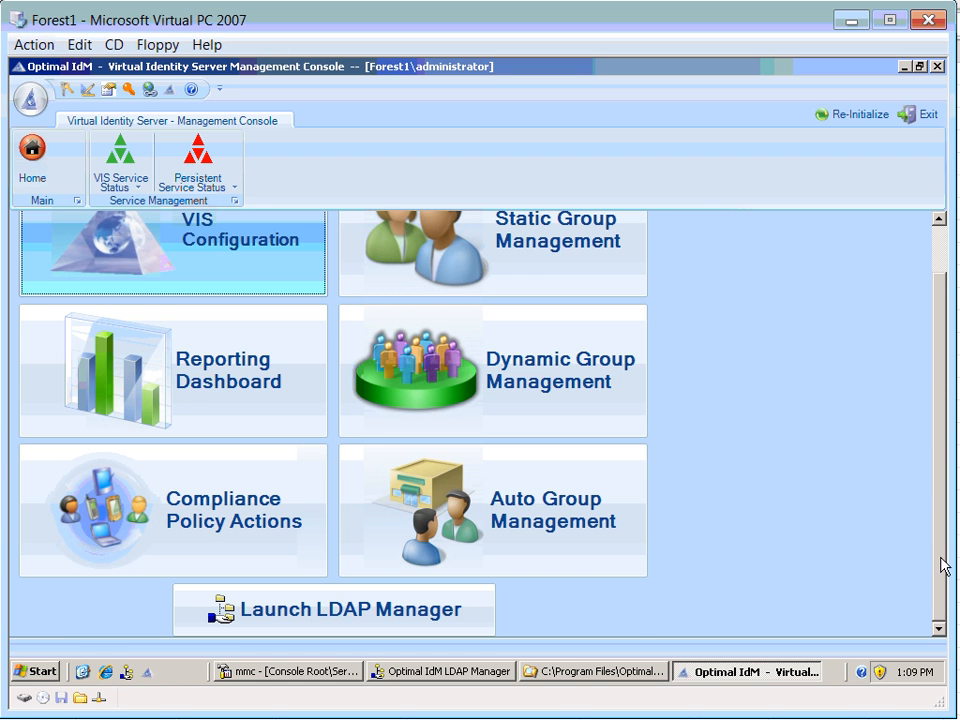
# Step: Open the VIS configuration and examine the VIS AD Admins group under the VIS Main Instance's Admin Groups
pyautogui.scroll(1, 603, 415)
pyautogui.click(112, 290)
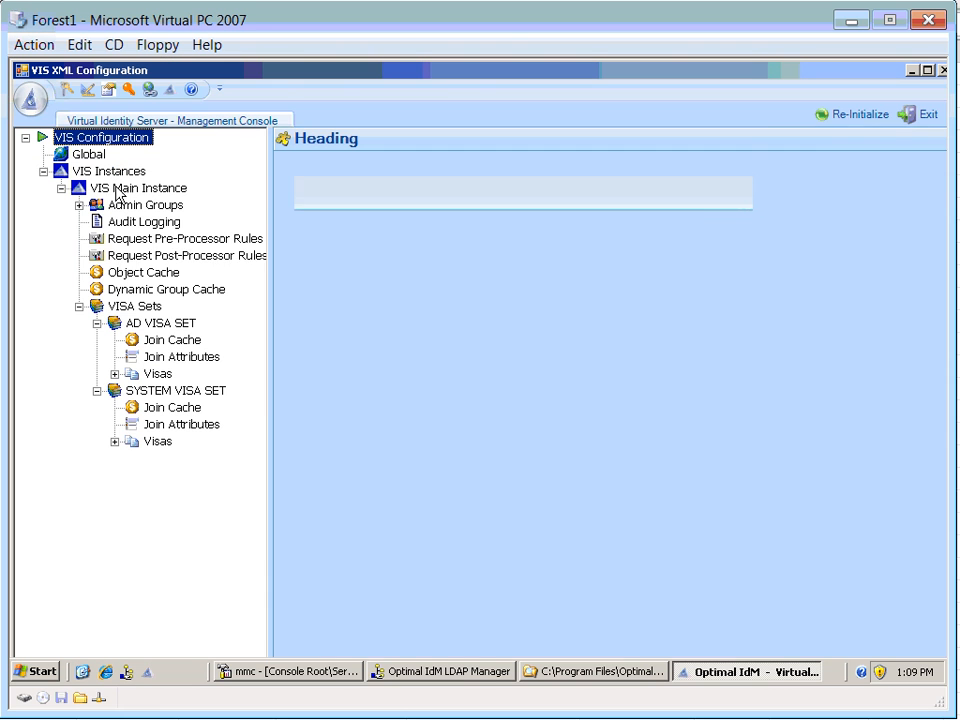
pyautogui.click(110, 205)
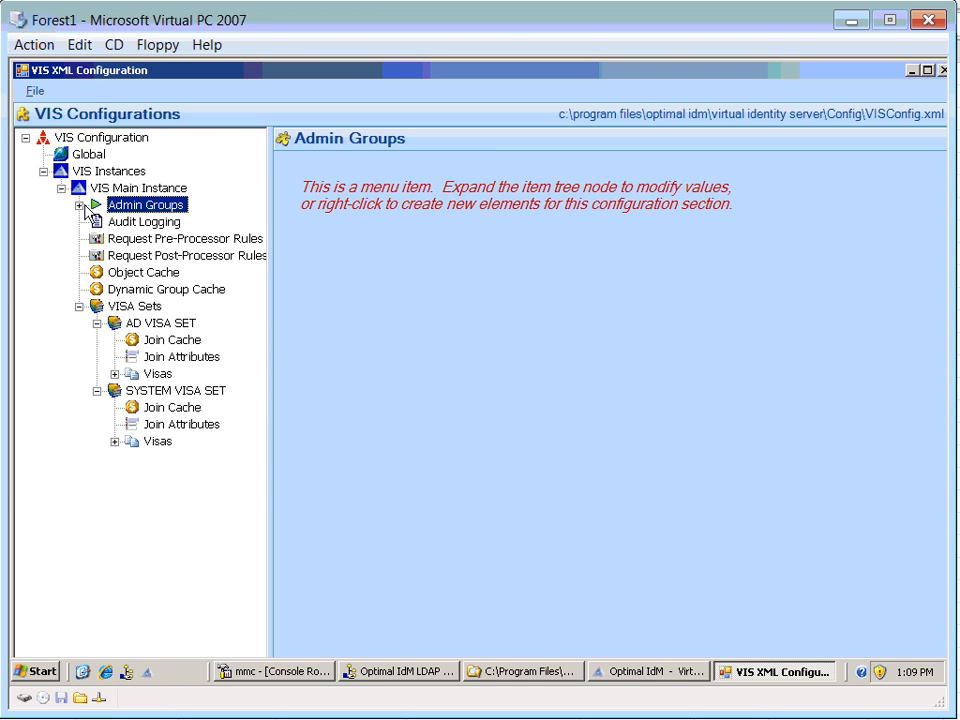
pyautogui.click(79, 204)
pyautogui.click(190, 222)
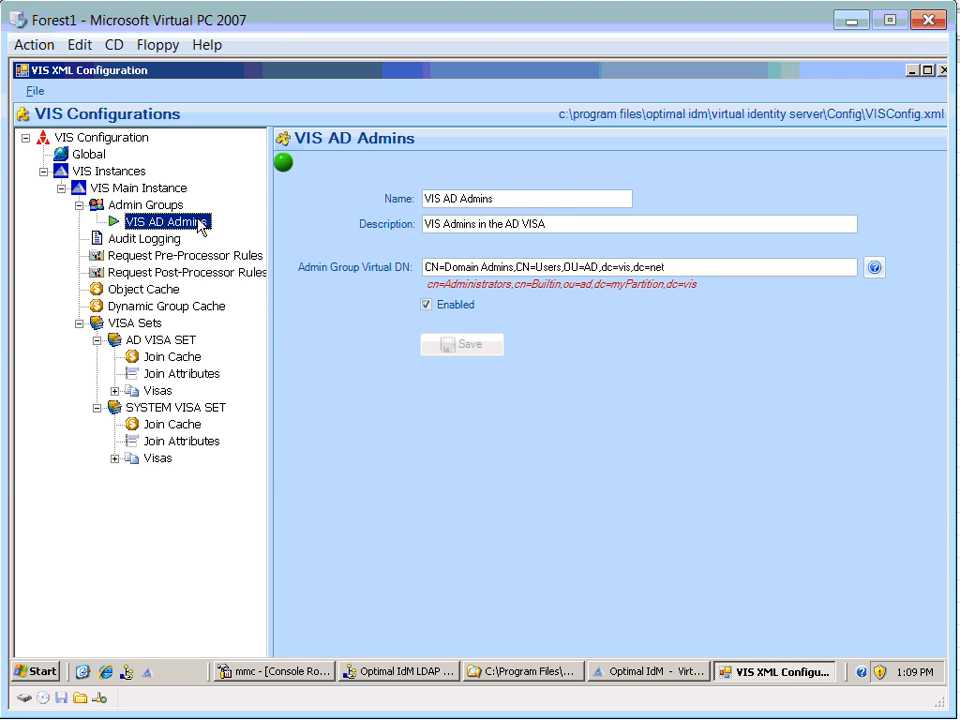
pyautogui.rightClick(155, 208)
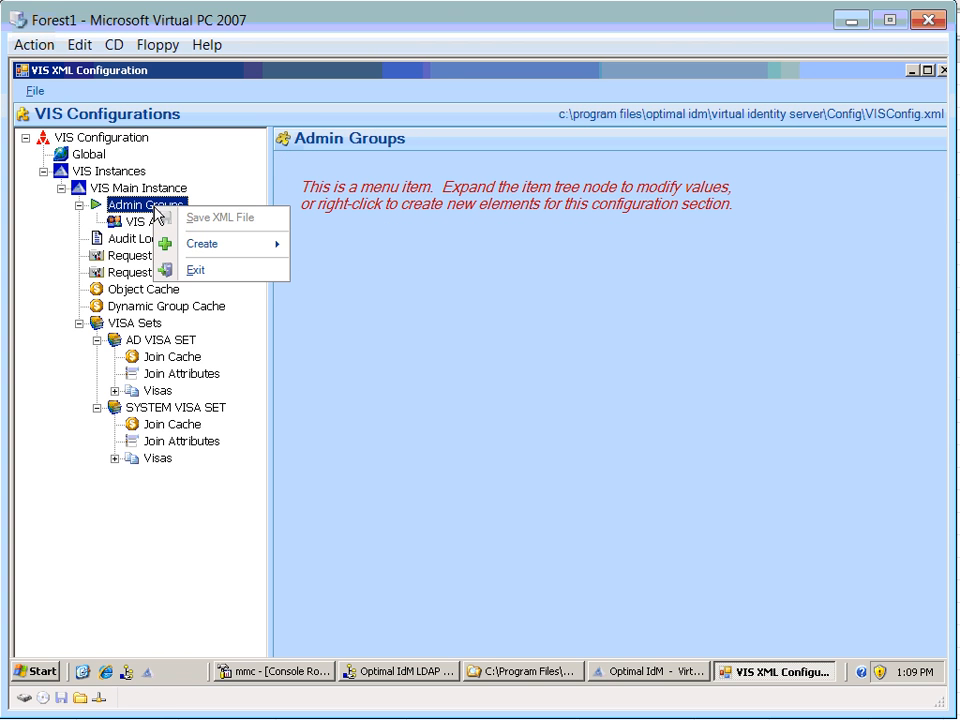
pyautogui.click(140, 228)
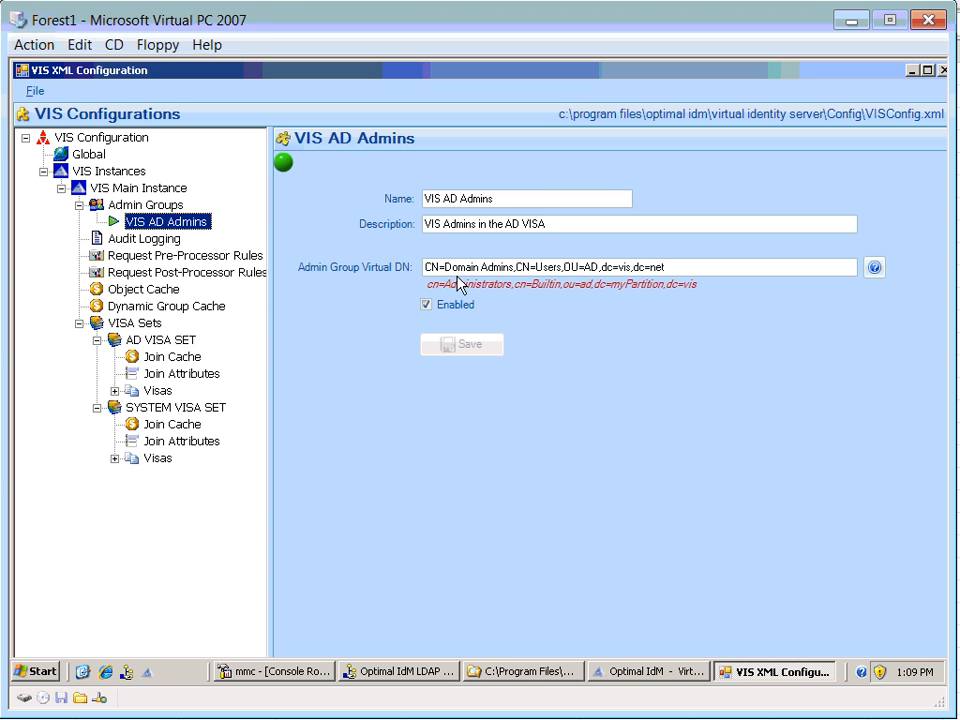
# Step: Switch to LDAP Manager and examine the contents of OU=AD under the Virtual Identity Server connection
pyautogui.click(397, 680)
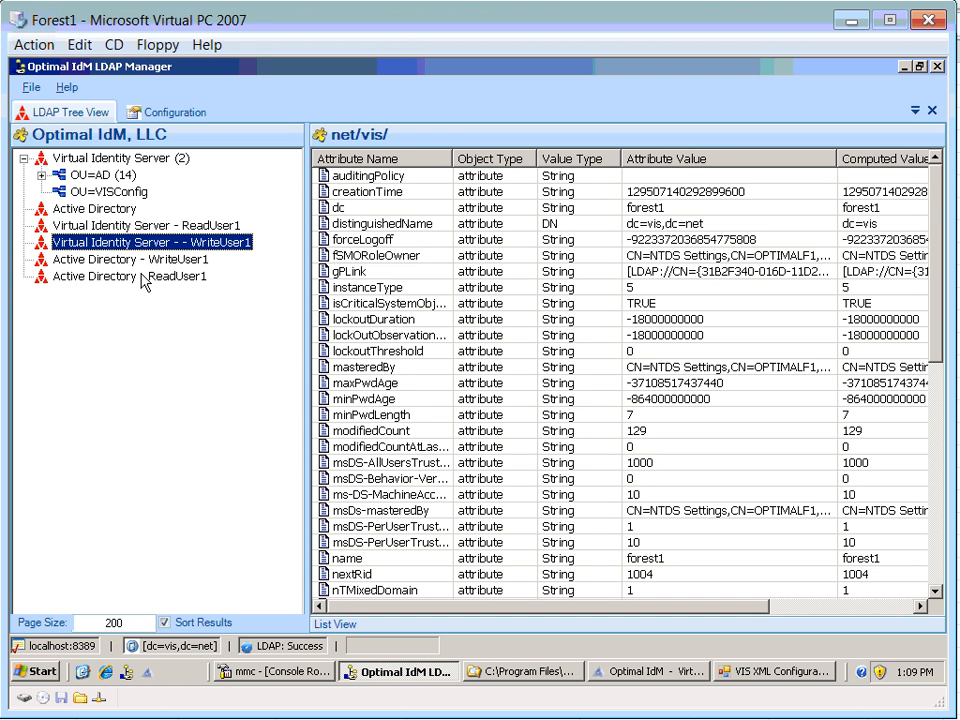
pyautogui.click(82, 161)
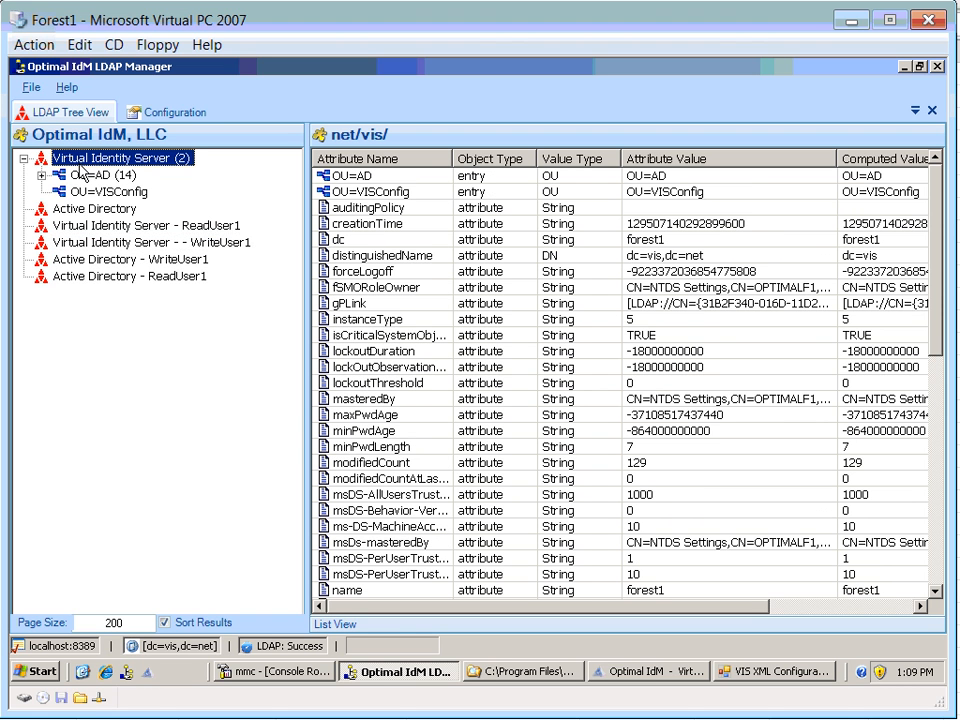
pyautogui.click(41, 175)
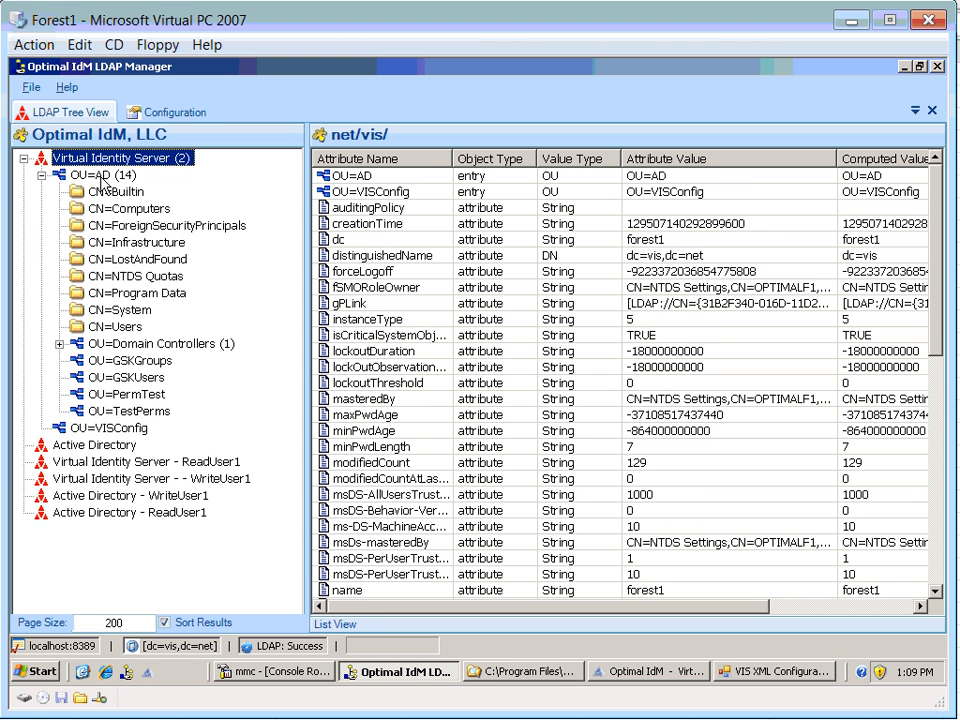
pyautogui.click(100, 177)
pyautogui.click(41, 176)
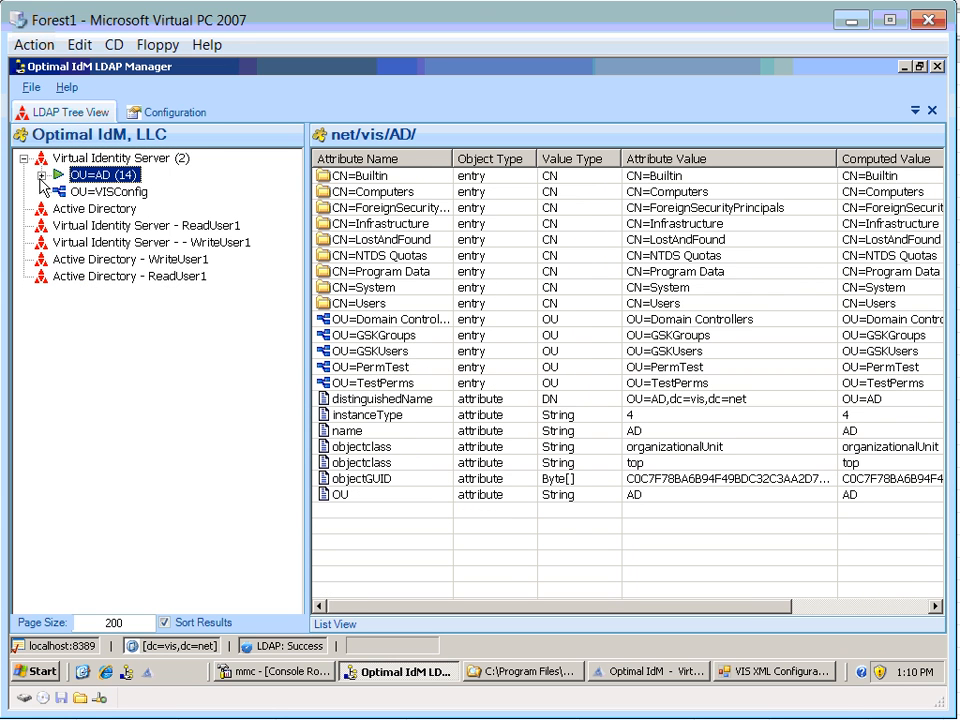
pyautogui.click(41, 176)
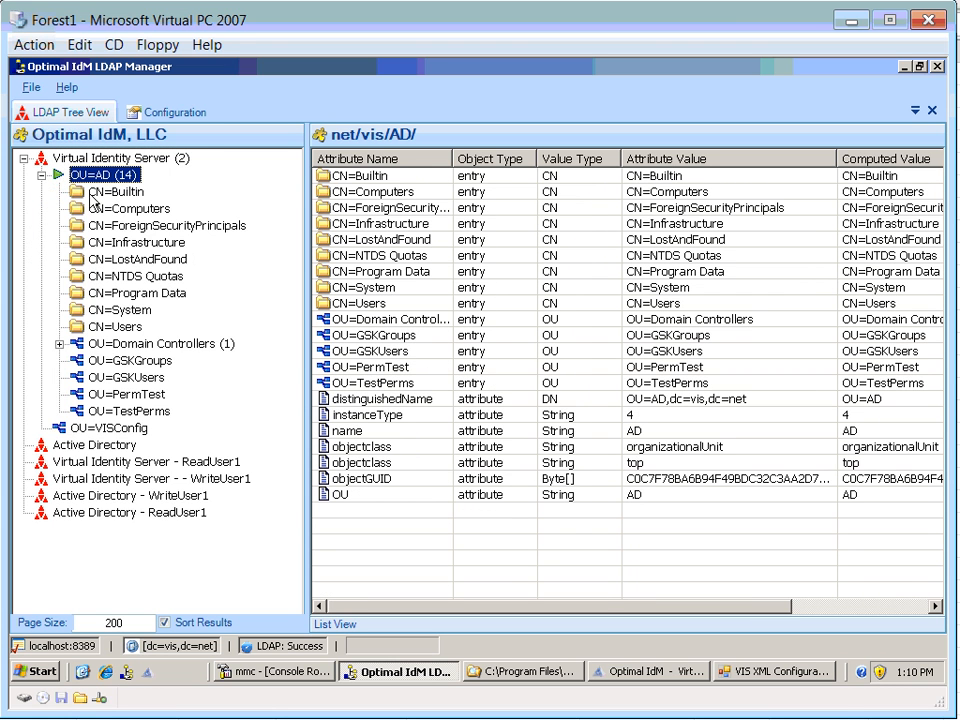
pyautogui.click(41, 176)
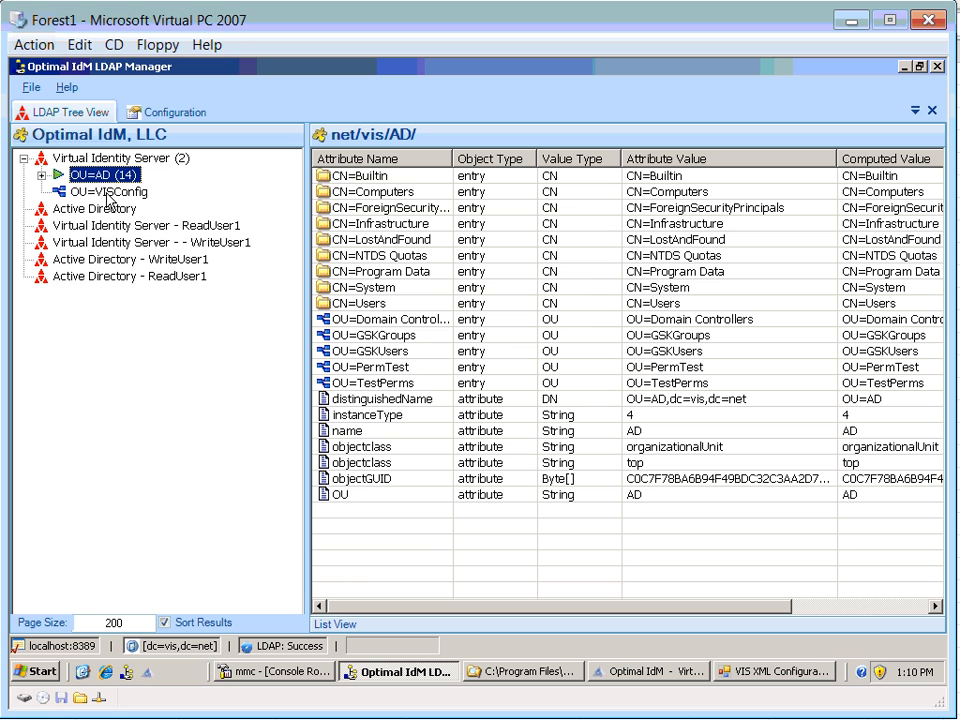
# Step: Inspect the connection settings of the Virtual Identity Server entry in the LDAP Manager configuration without saving changes
pyautogui.click(175, 113)
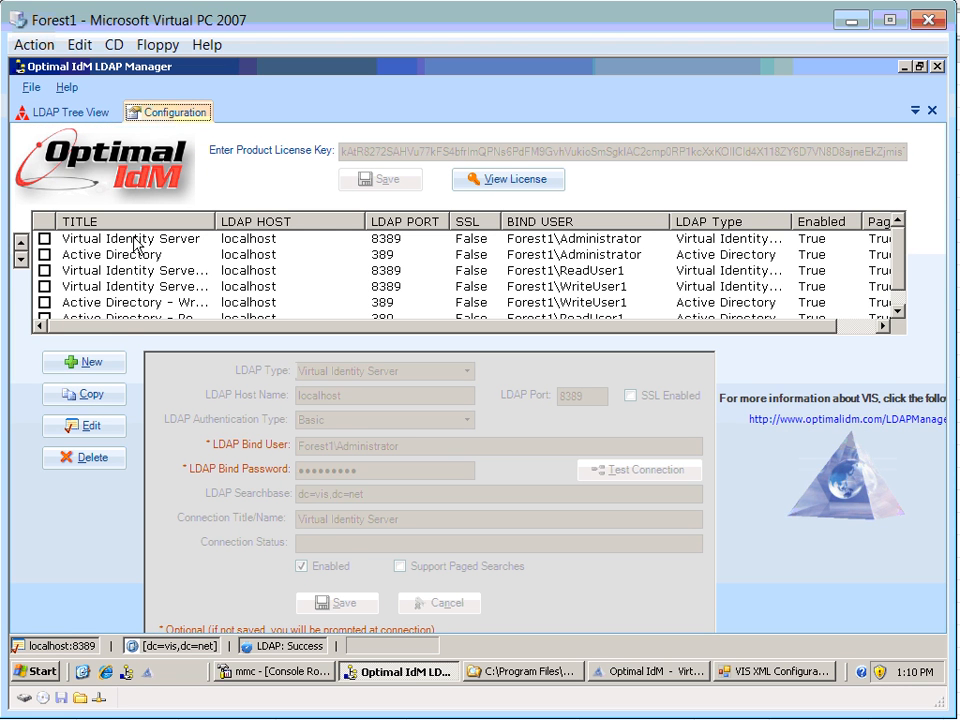
pyautogui.click(137, 244)
pyautogui.click(86, 425)
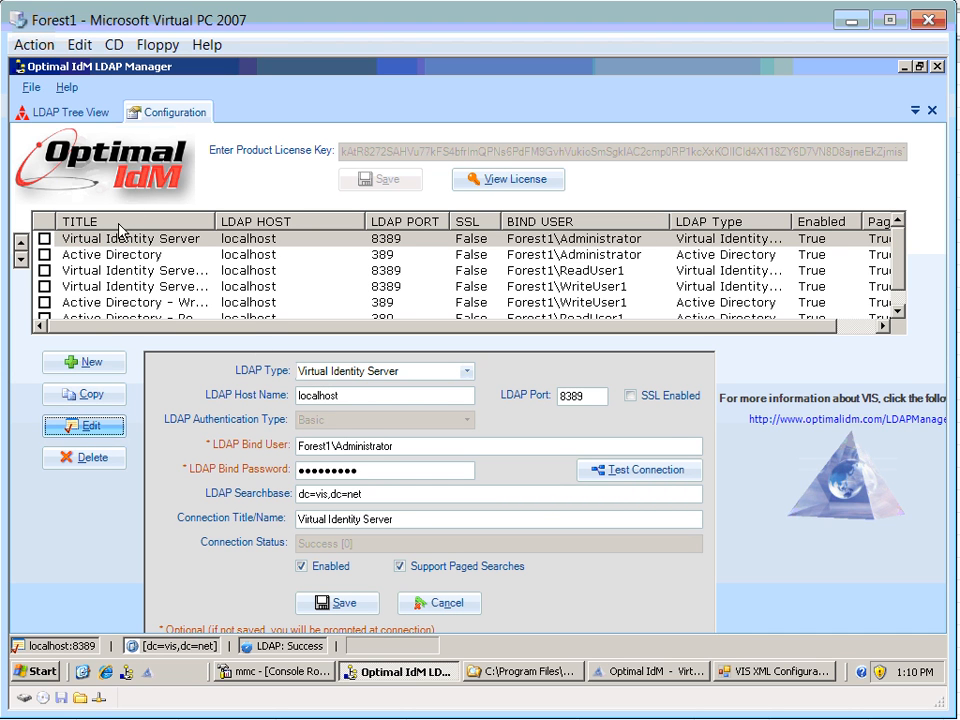
pyautogui.click(420, 602)
# Step: Return to the LDAP directory tree and expand OU=AD under Virtual Identity Server
pyautogui.click(68, 112)
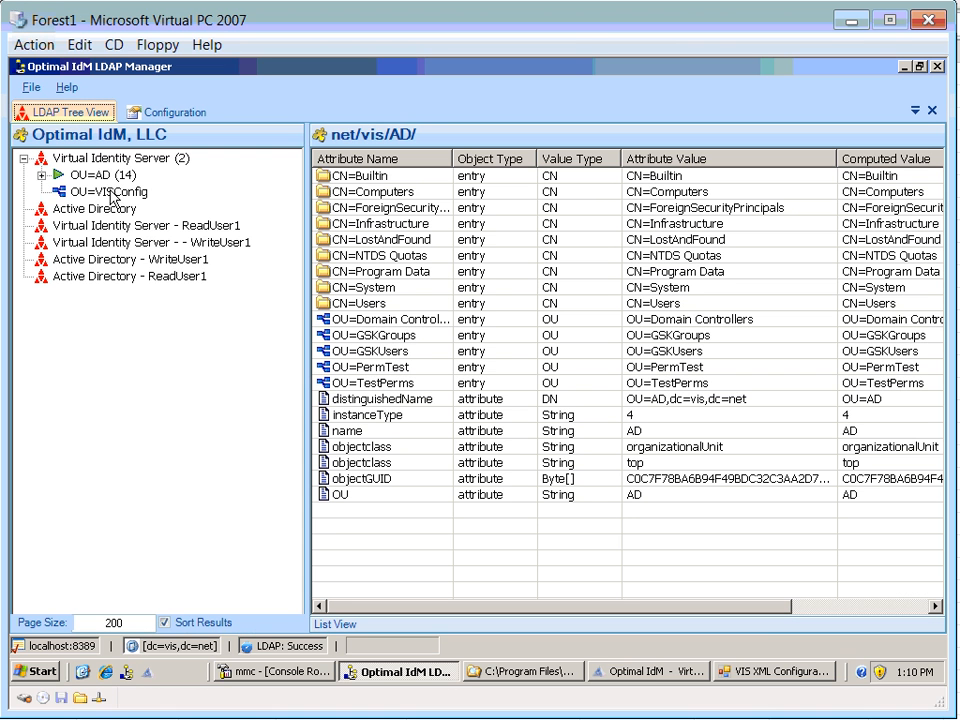
pyautogui.click(100, 175)
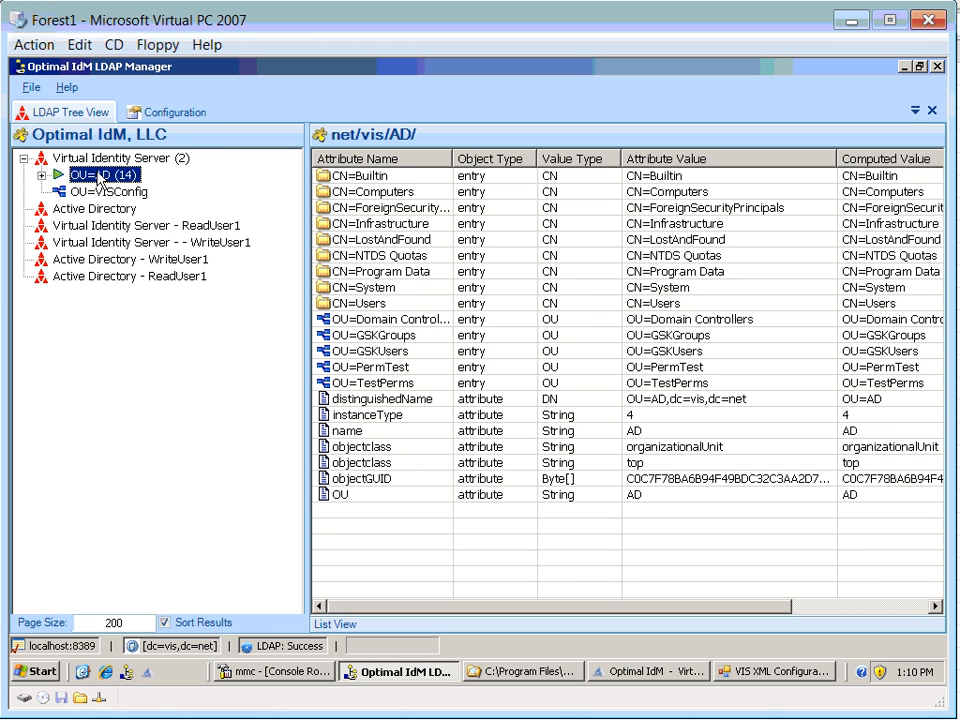
pyautogui.click(42, 175)
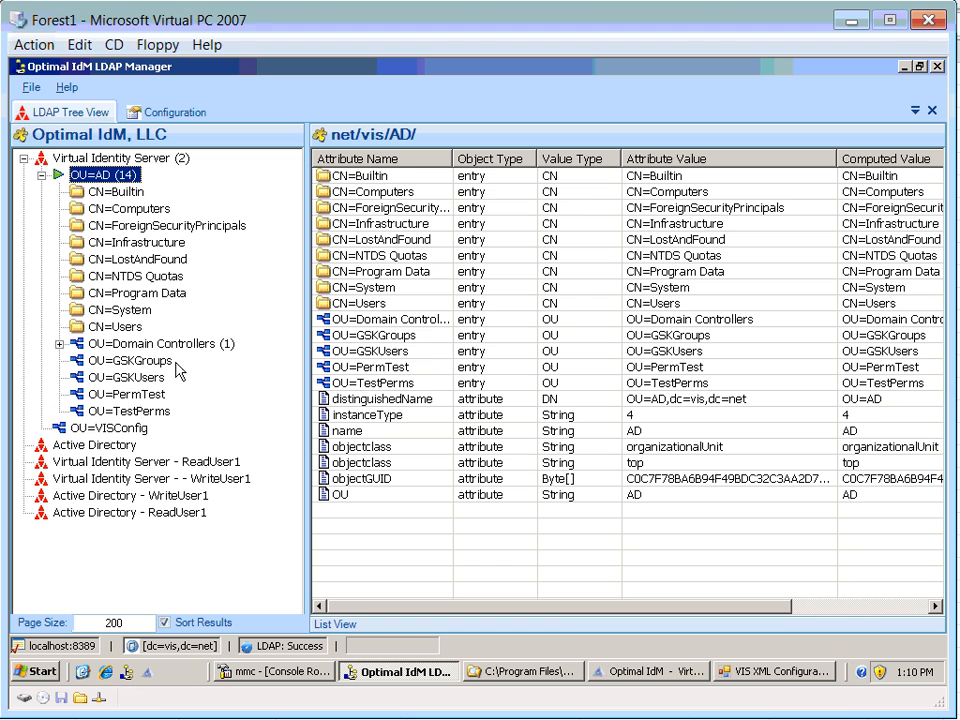
# Step: Check what the WriteUser1 and ReadUser1 connections to Virtual Identity Server can read, dismissing any error dialogs
pyautogui.click(212, 478)
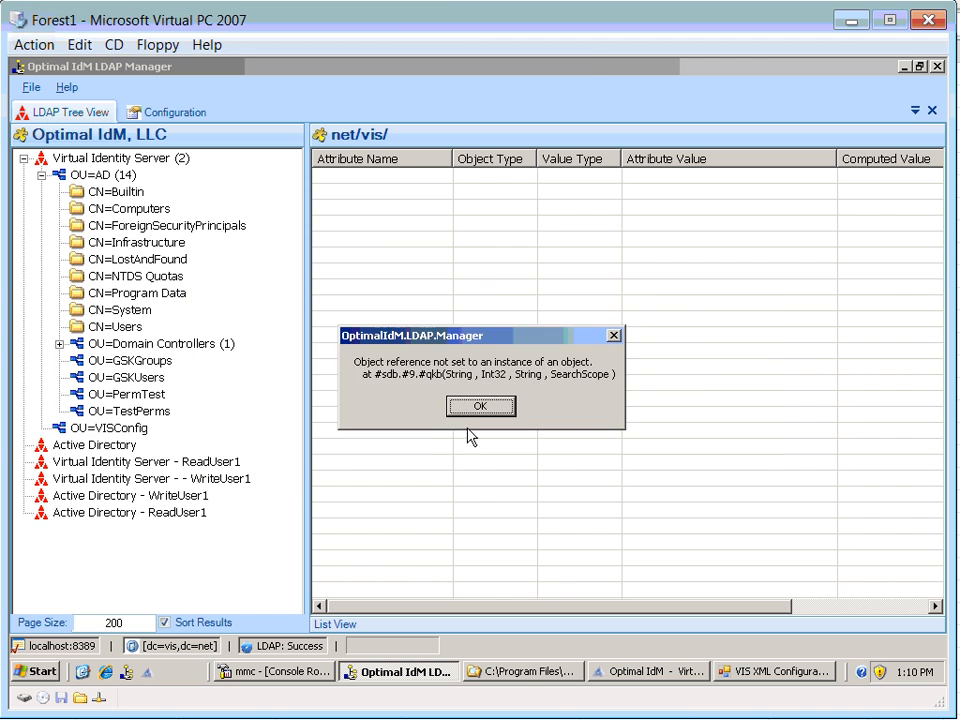
pyautogui.click(478, 406)
pyautogui.click(150, 461)
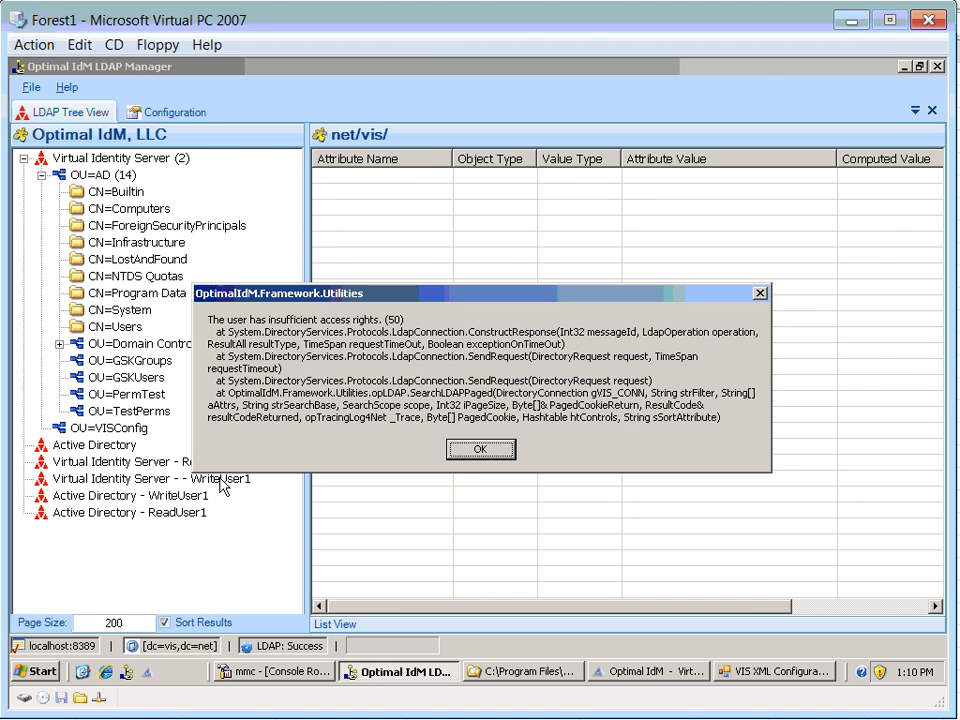
pyautogui.click(479, 449)
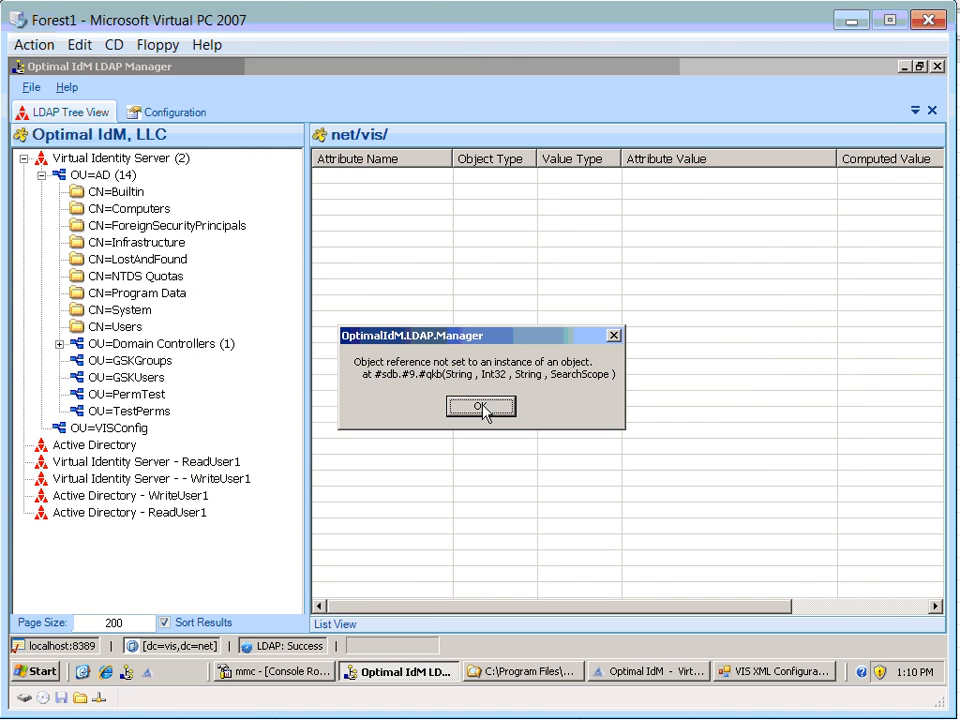
pyautogui.click(484, 407)
pyautogui.click(234, 482)
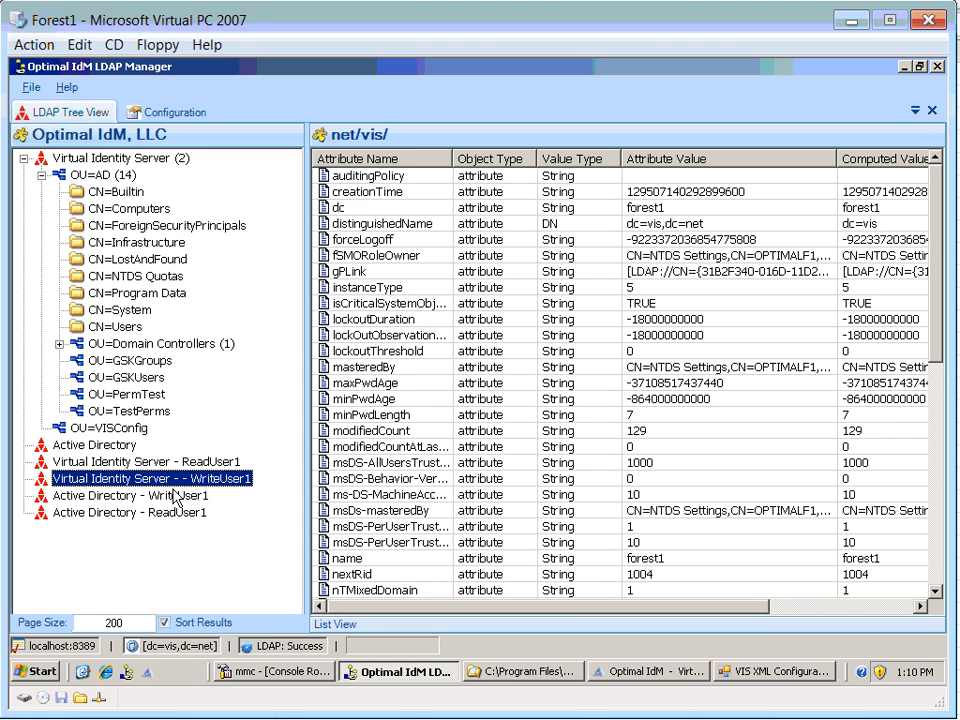
pyautogui.click(38, 176)
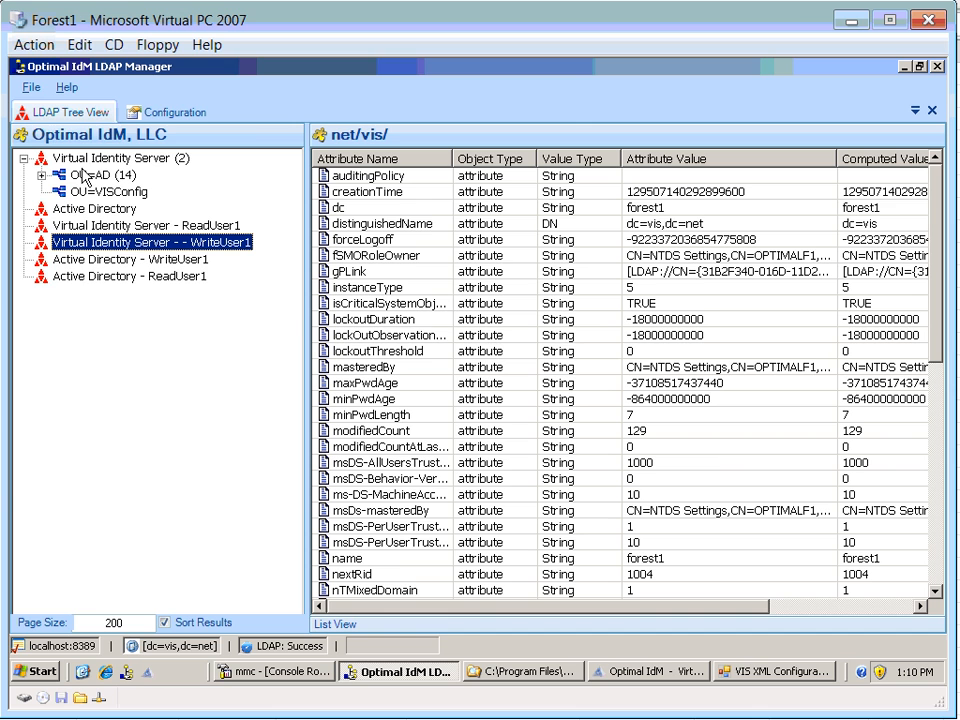
# Step: Close the VIS XML Configuration window and the Virtual Identity Server Management Console
pyautogui.click(797, 680)
pyautogui.rightClick(797, 680)
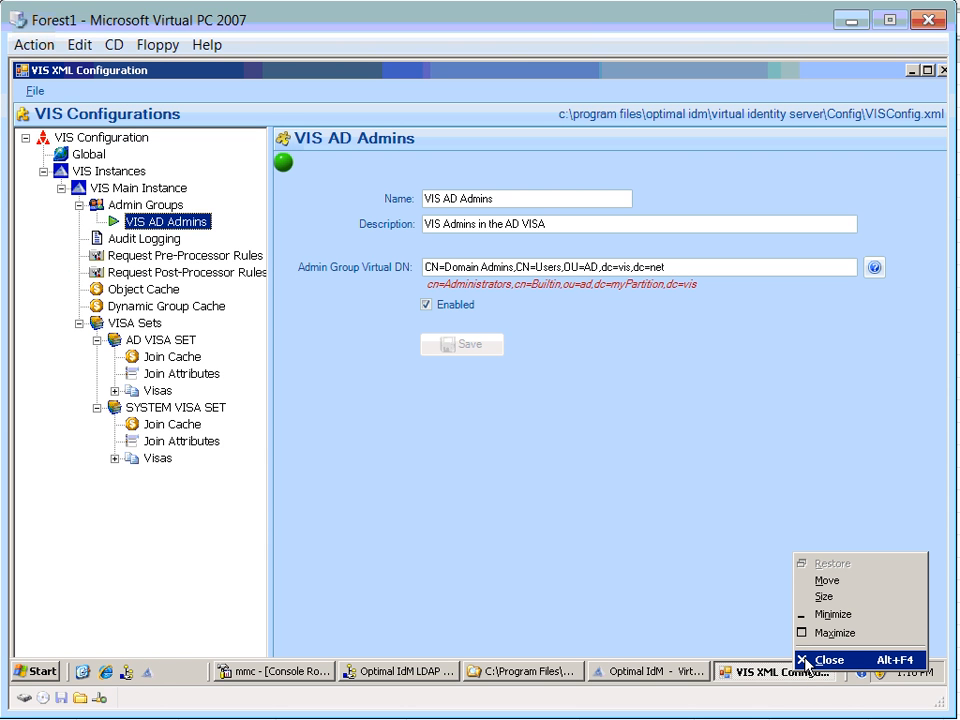
pyautogui.click(807, 662)
pyautogui.click(735, 676)
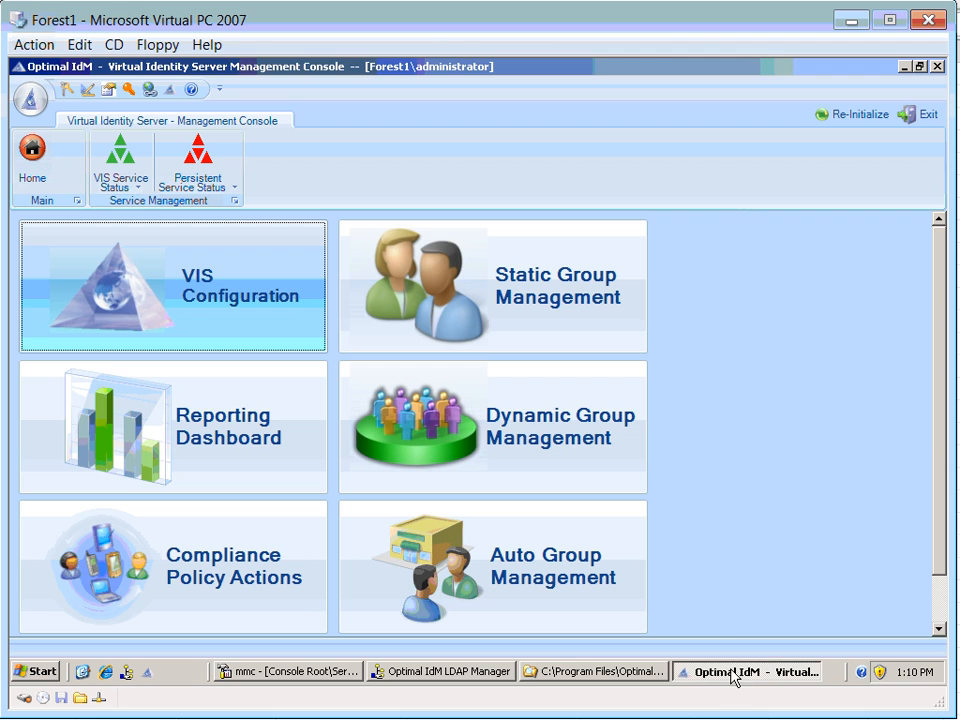
pyautogui.rightClick(750, 672)
pyautogui.click(755, 655)
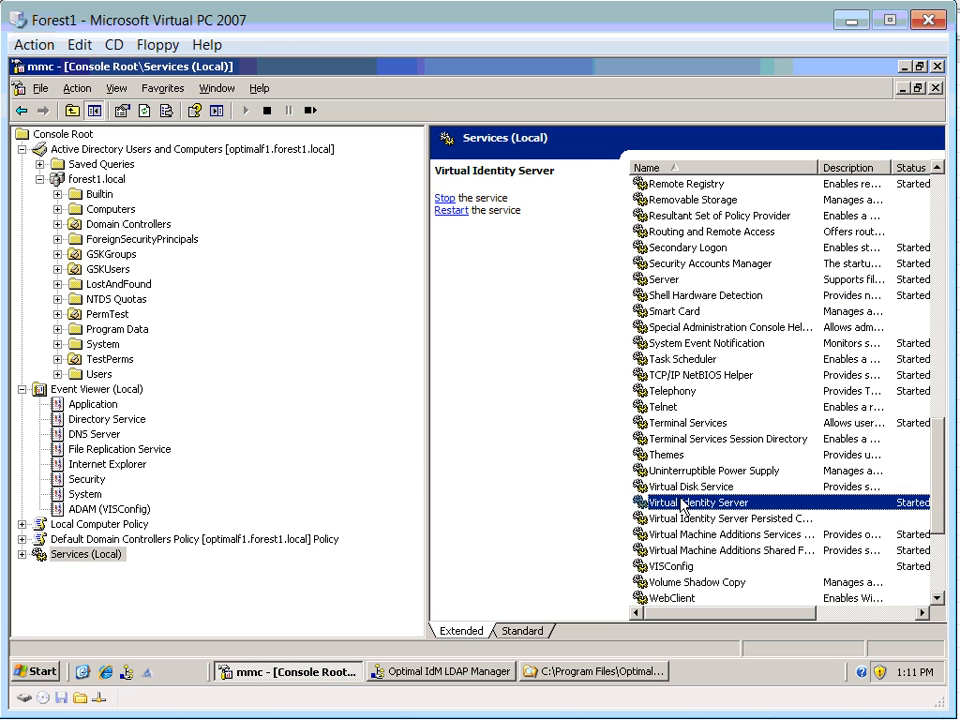
# Step: Stop the Virtual Identity Server service in the Services console
pyautogui.rightClick(683, 501)
pyautogui.click(708, 521)
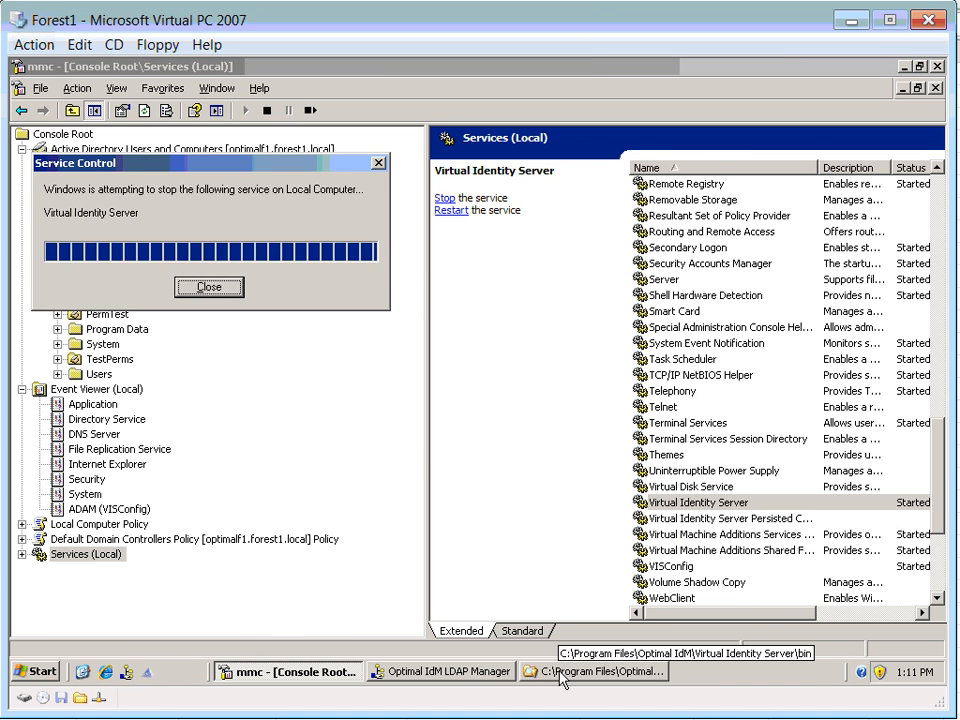
# Step: Switch to Windows Explorer and rename the bin folder inside Virtual Identity Server to bin.old
pyautogui.click(563, 679)
pyautogui.click(163, 513)
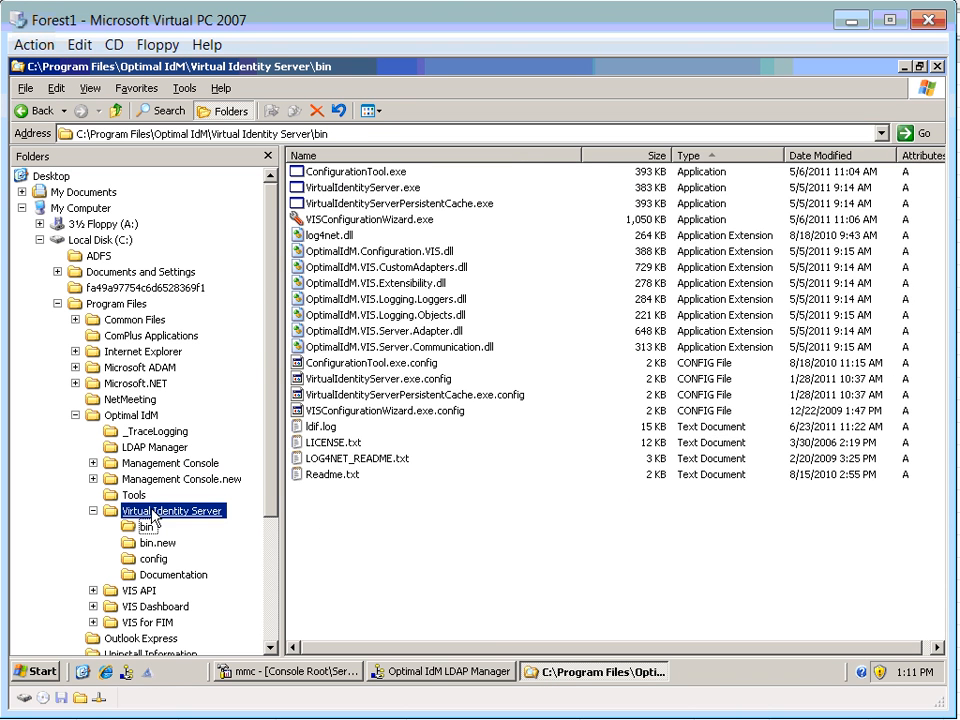
pyautogui.click(93, 511)
pyautogui.doubleClick(189, 514)
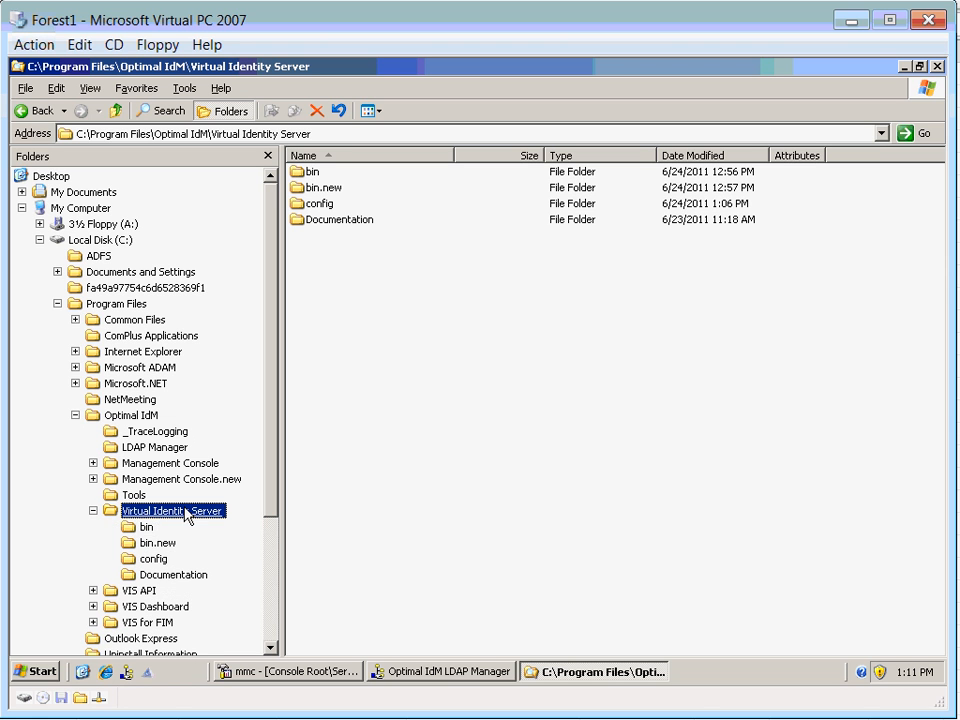
pyautogui.click(146, 527)
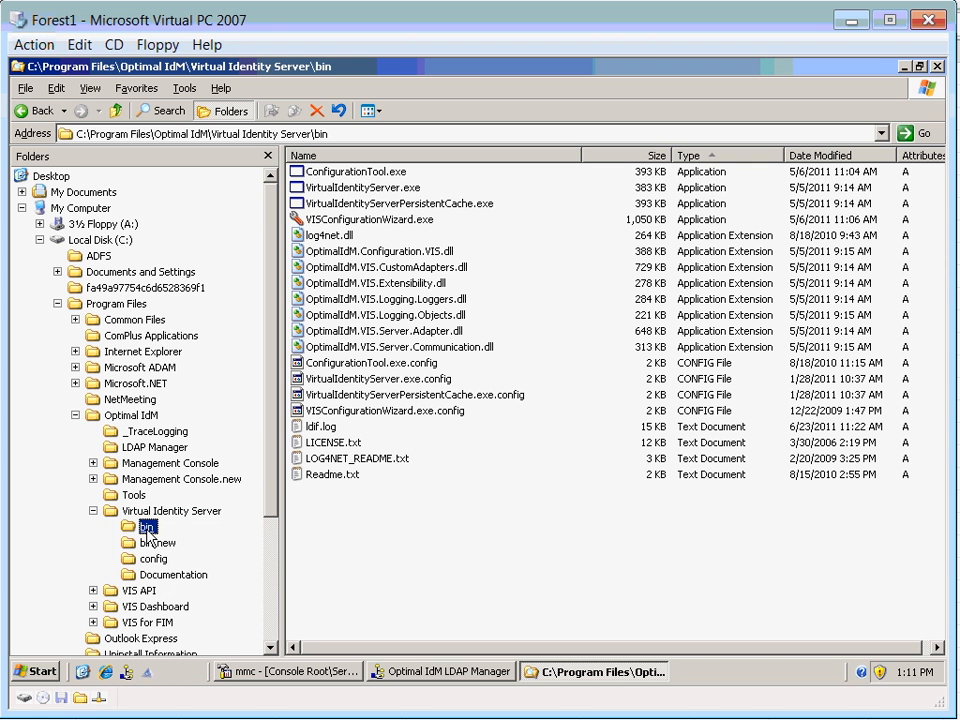
pyautogui.rightClick(146, 530)
pyautogui.click(180, 493)
pyautogui.click(168, 526)
pyautogui.write('.old')
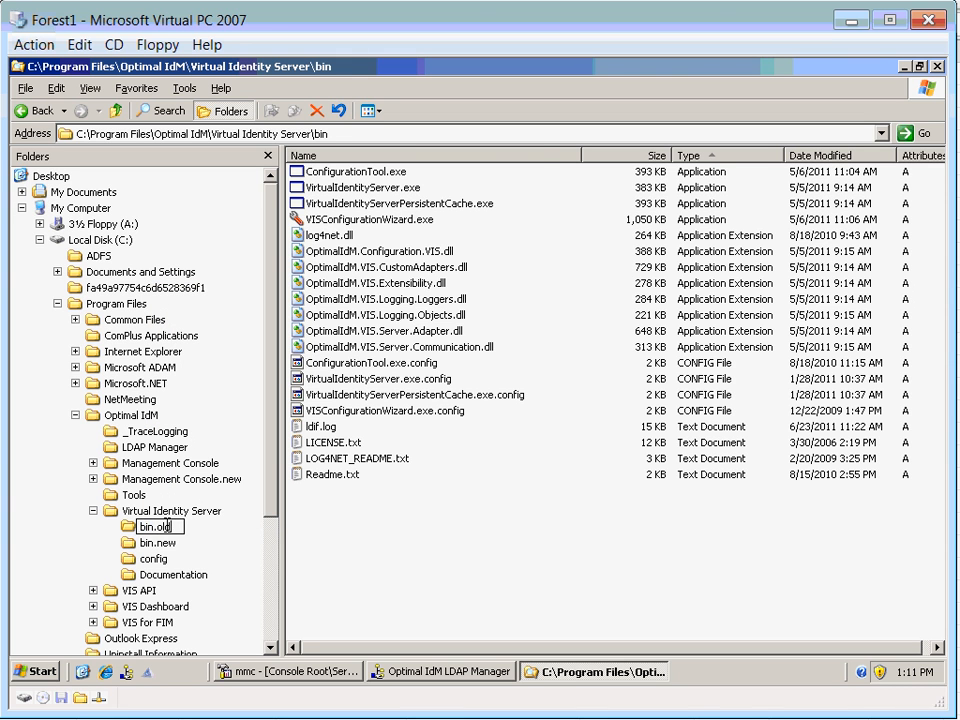
pyautogui.press('Return')
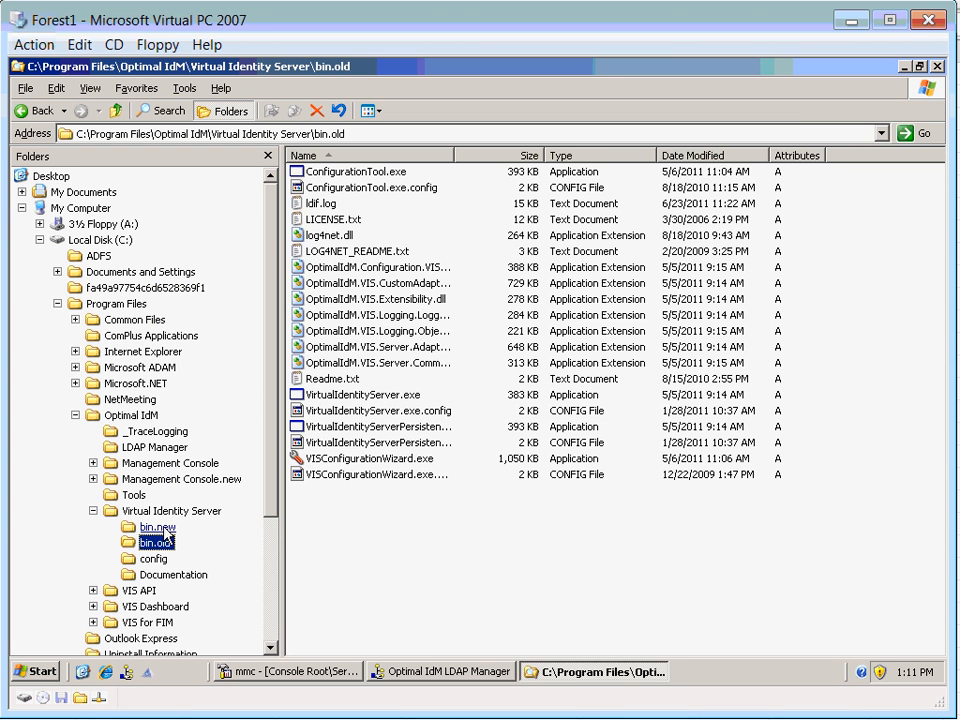
# Step: Rename the bin.new folder inside Virtual Identity Server to bin
pyautogui.click(158, 527)
pyautogui.rightClick(162, 527)
pyautogui.click(199, 490)
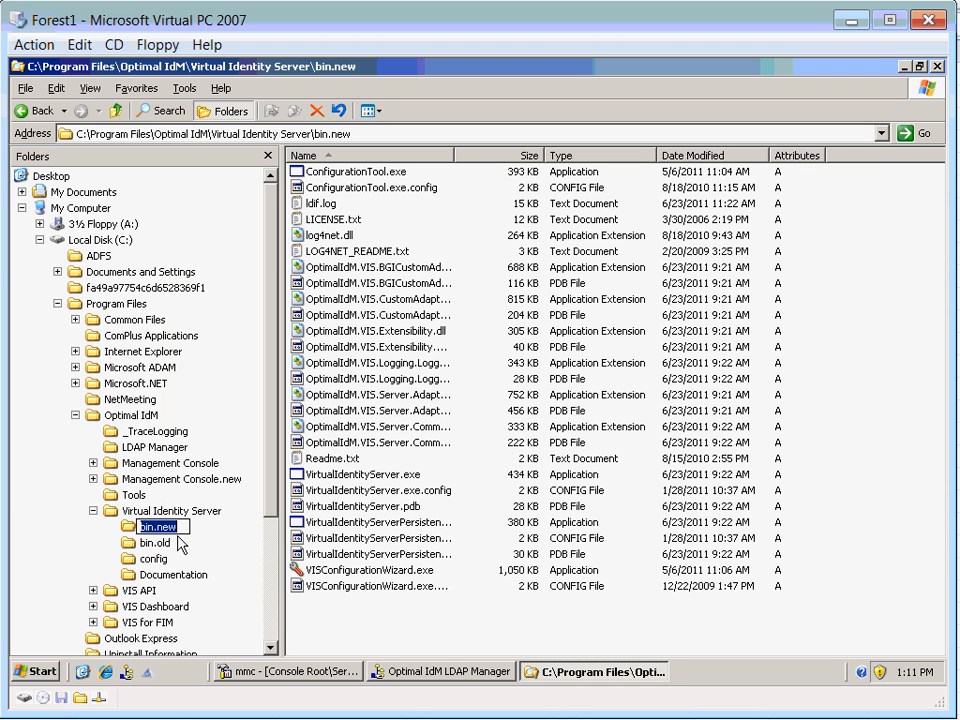
pyautogui.press('End')
pyautogui.press('BackSpace')
pyautogui.press('BackSpace')
pyautogui.press('BackSpace')
pyautogui.press('BackSpace')
pyautogui.press('Return')
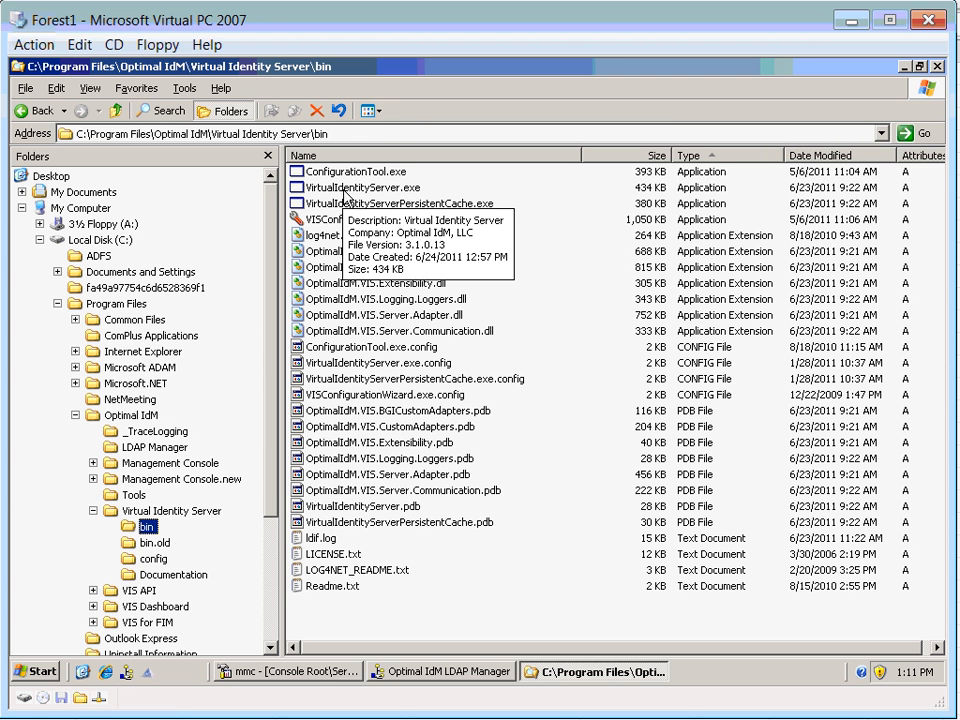
# Step: Rename the Management Console folder inside Optimal IdM to Management Console.old
pyautogui.click(93, 511)
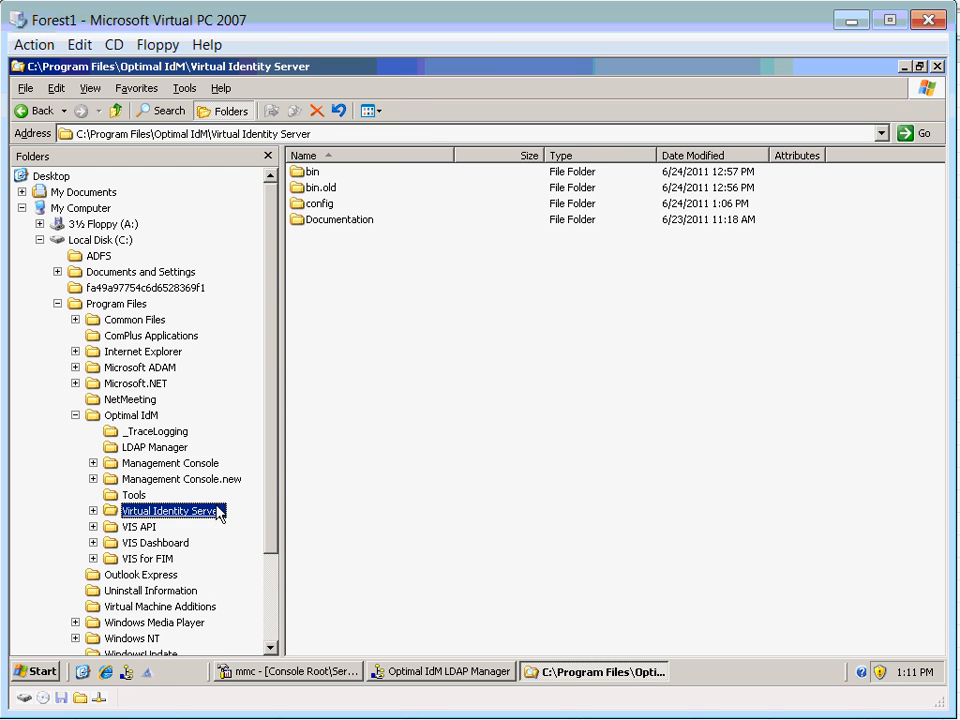
pyautogui.click(172, 465)
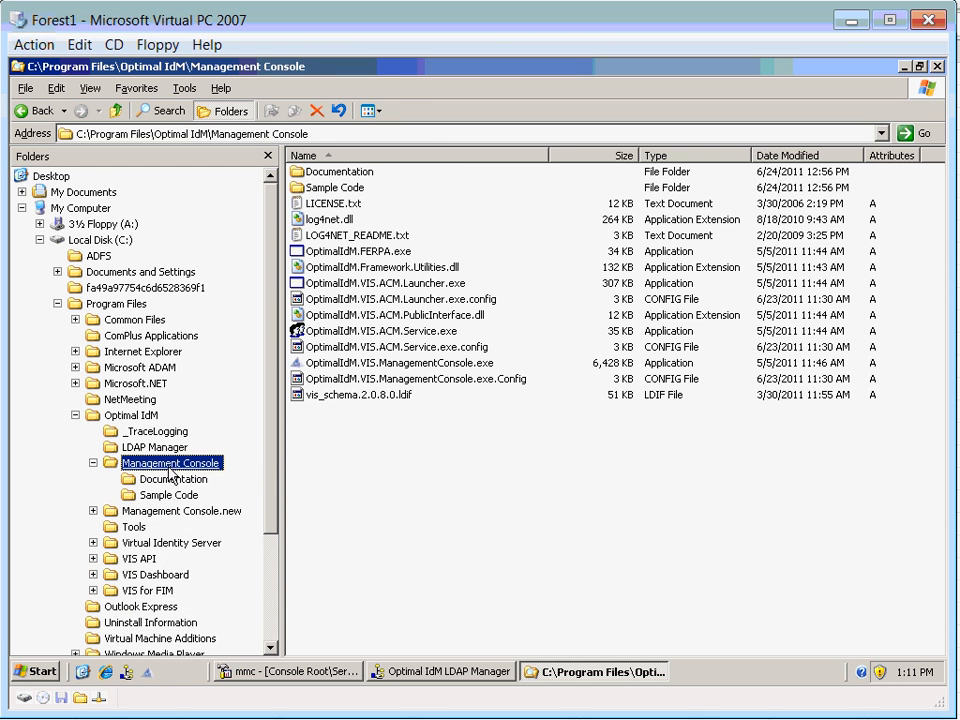
pyautogui.rightClick(172, 467)
pyautogui.click(240, 429)
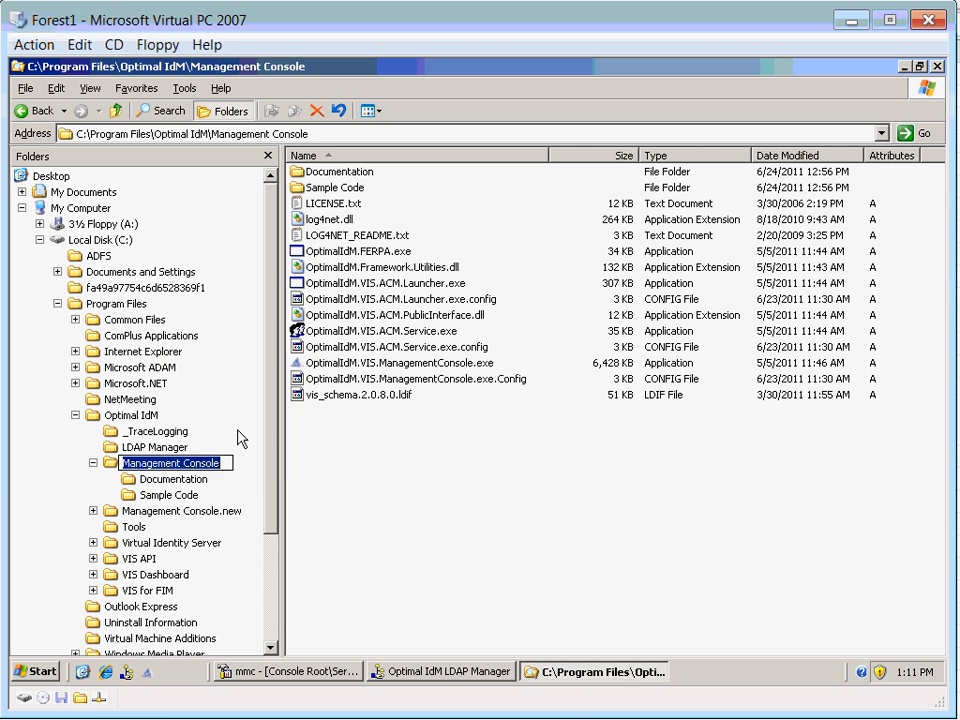
pyautogui.press('End')
pyautogui.write('.old')
pyautogui.press('Return')
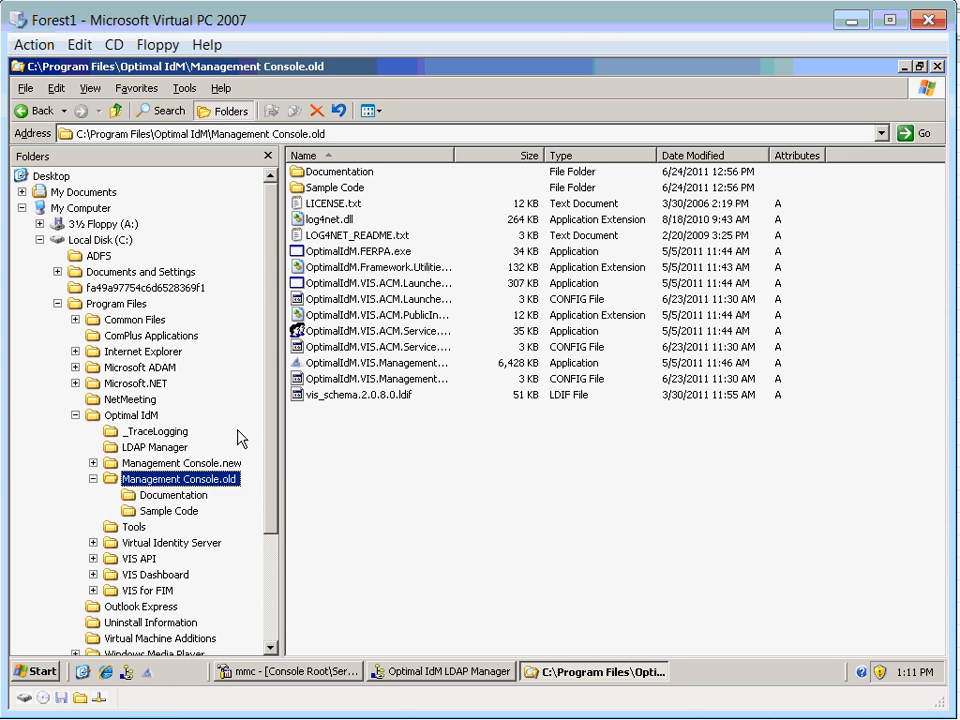
# Step: Rename the Management Console.new folder inside Optimal IdM to Management Console
pyautogui.click(240, 462)
pyautogui.rightClick(230, 474)
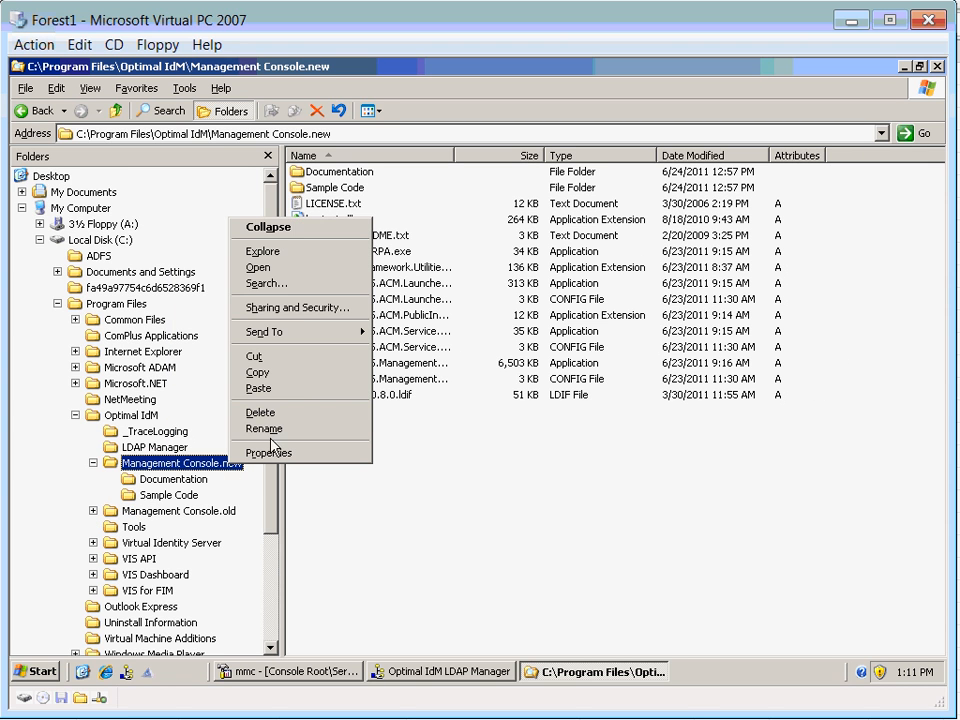
pyautogui.click(240, 427)
pyautogui.press('End')
pyautogui.press('BackSpace')
pyautogui.press('BackSpace')
pyautogui.press('BackSpace')
pyautogui.press('BackSpace')
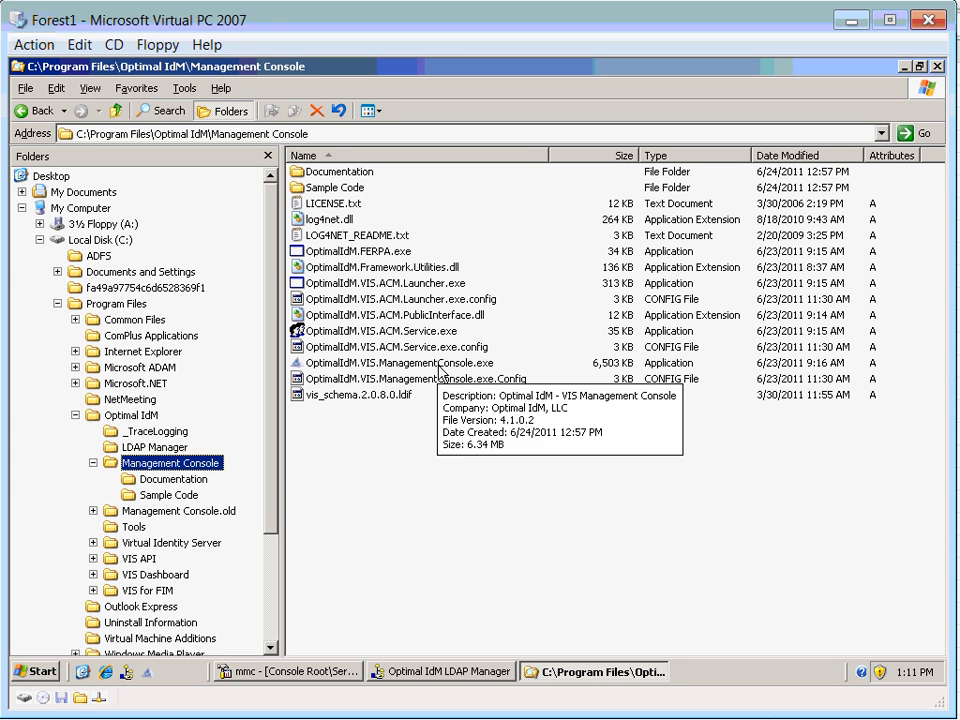
# Step: Open the config folder inside Virtual Identity Server and inspect the date and size of VISConfig.xml
pyautogui.click(93, 463)
pyautogui.click(75, 415)
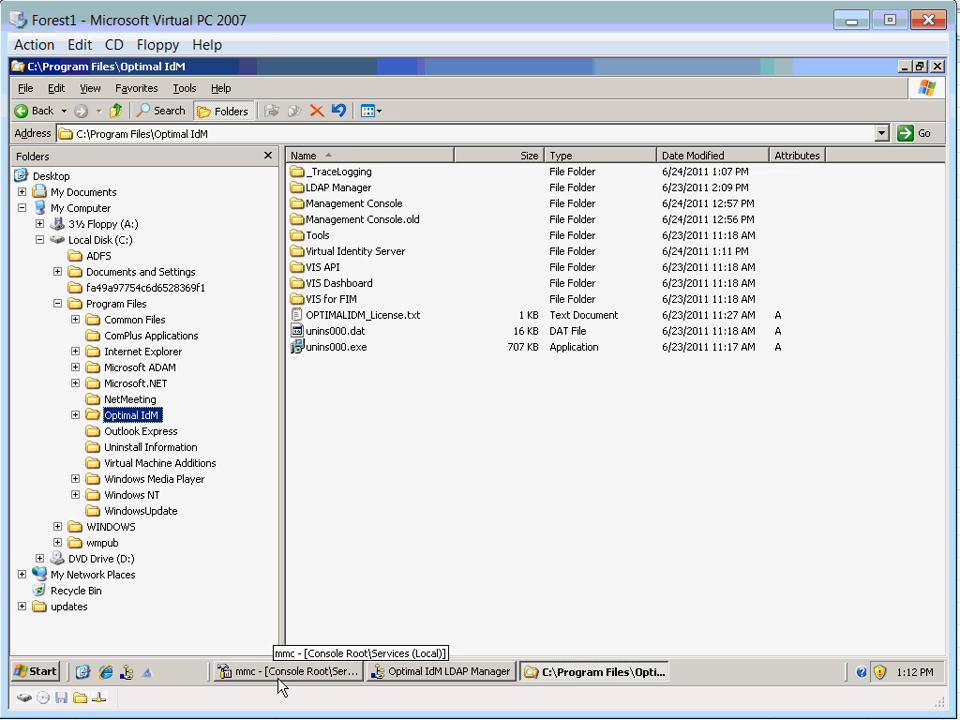
pyautogui.doubleClick(131, 415)
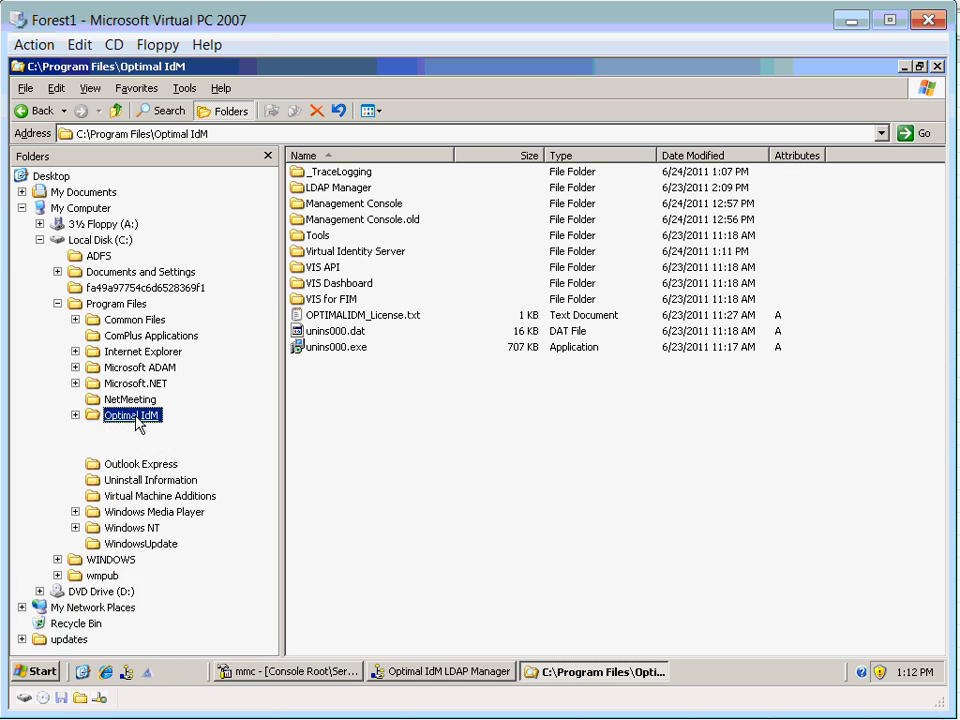
pyautogui.click(146, 512)
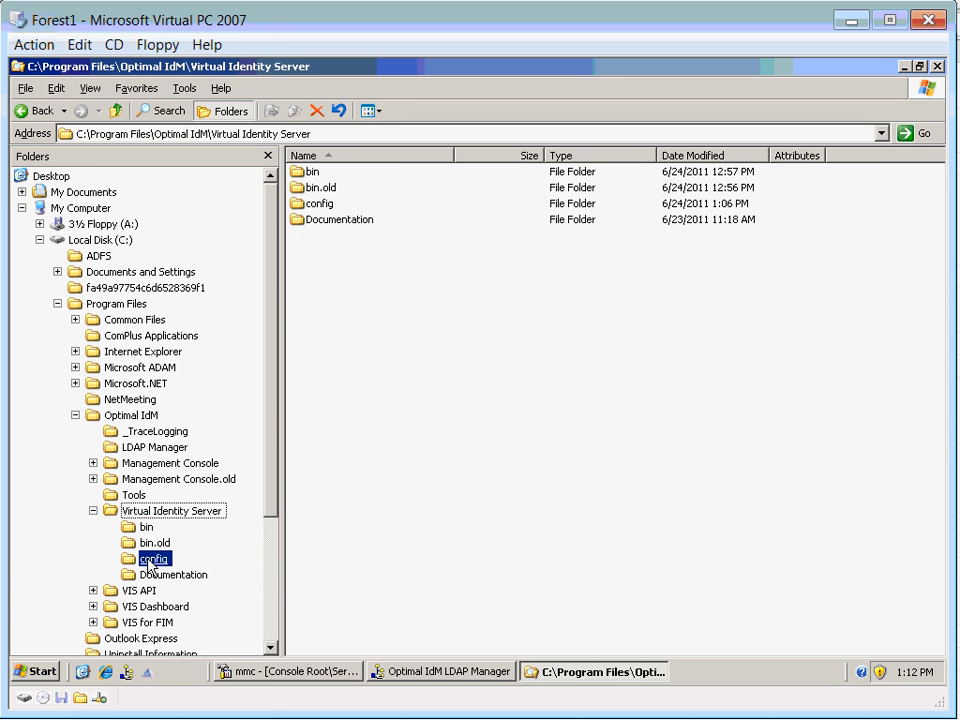
pyautogui.click(145, 559)
pyautogui.click(338, 284)
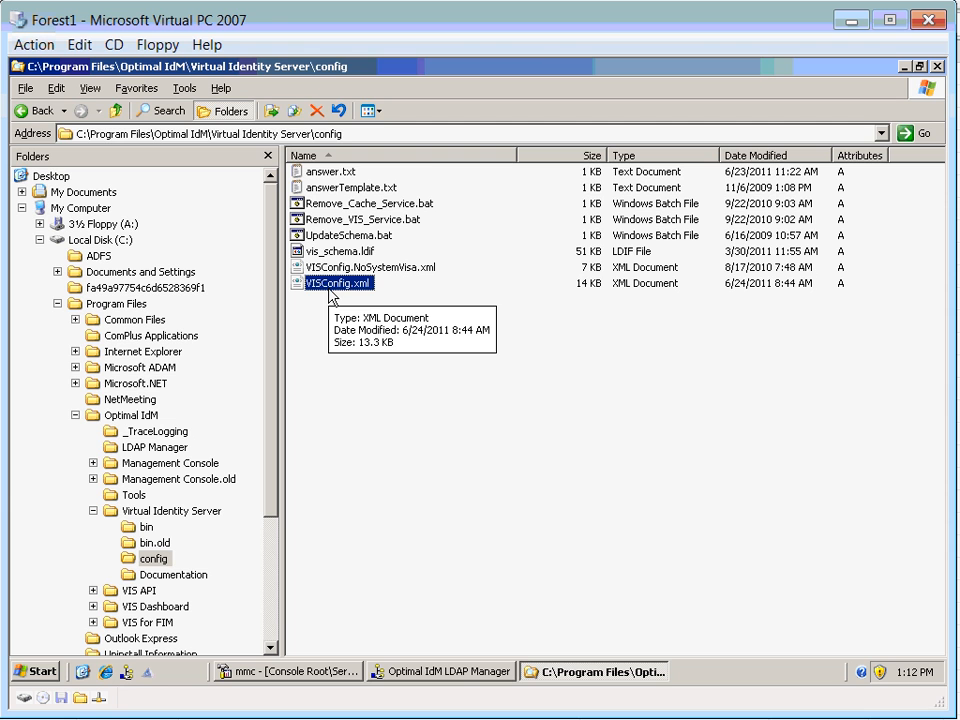
# Step: Switch to the Services console and start the Virtual Identity Server service
pyautogui.click(340, 672)
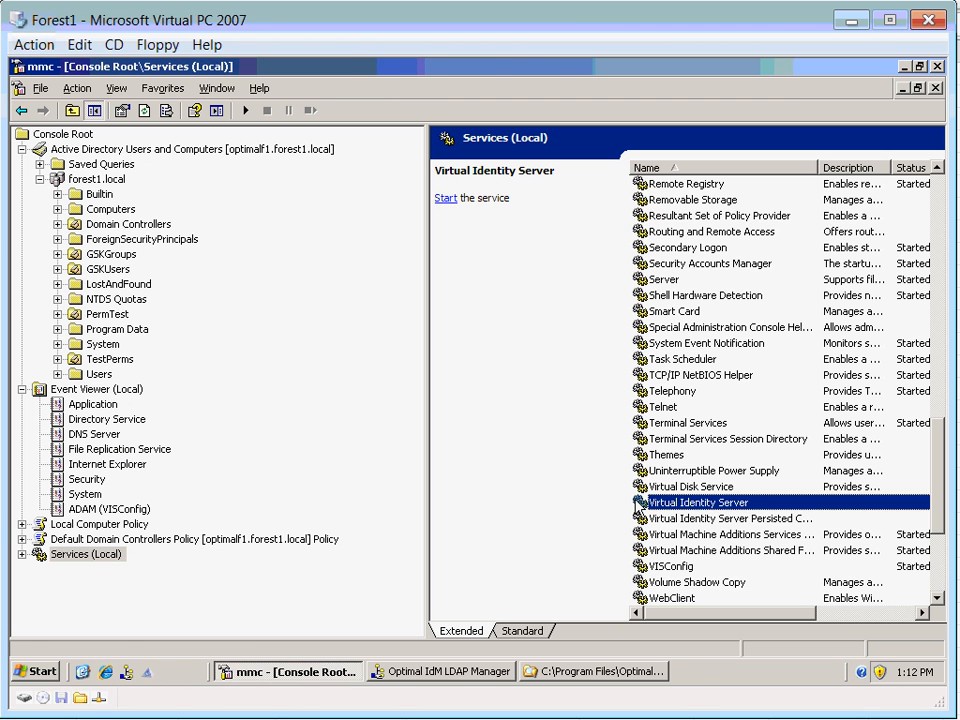
pyautogui.rightClick(671, 507)
pyautogui.click(685, 512)
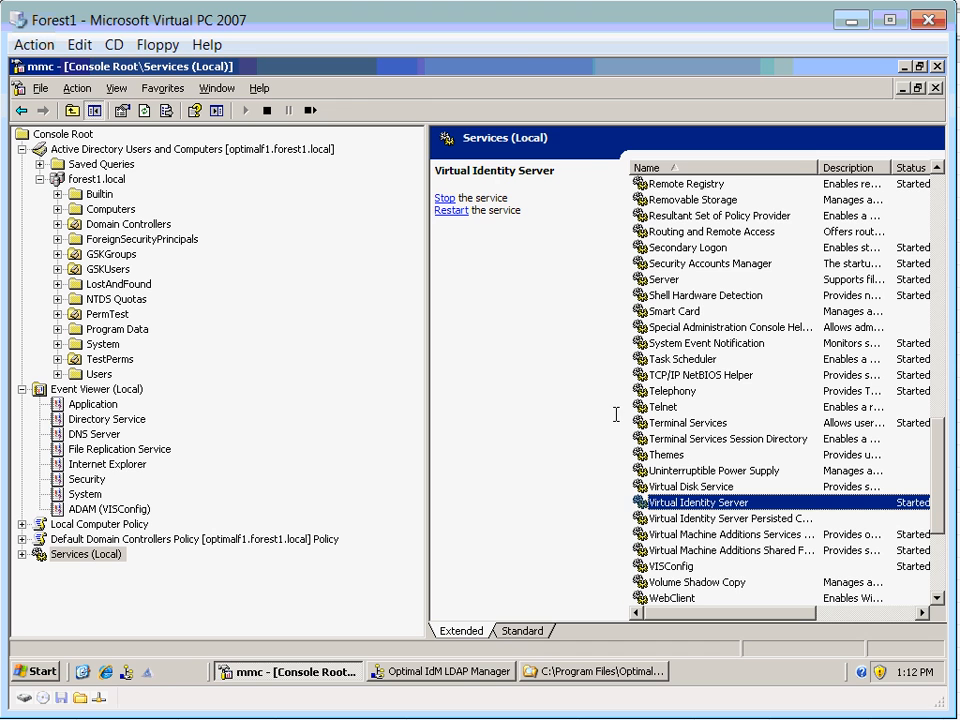
# Step: Check the VISConfig.xml files in the config folder in Windows Explorer, and launch the Virtual Identity Server Management Console
pyautogui.click(595, 671)
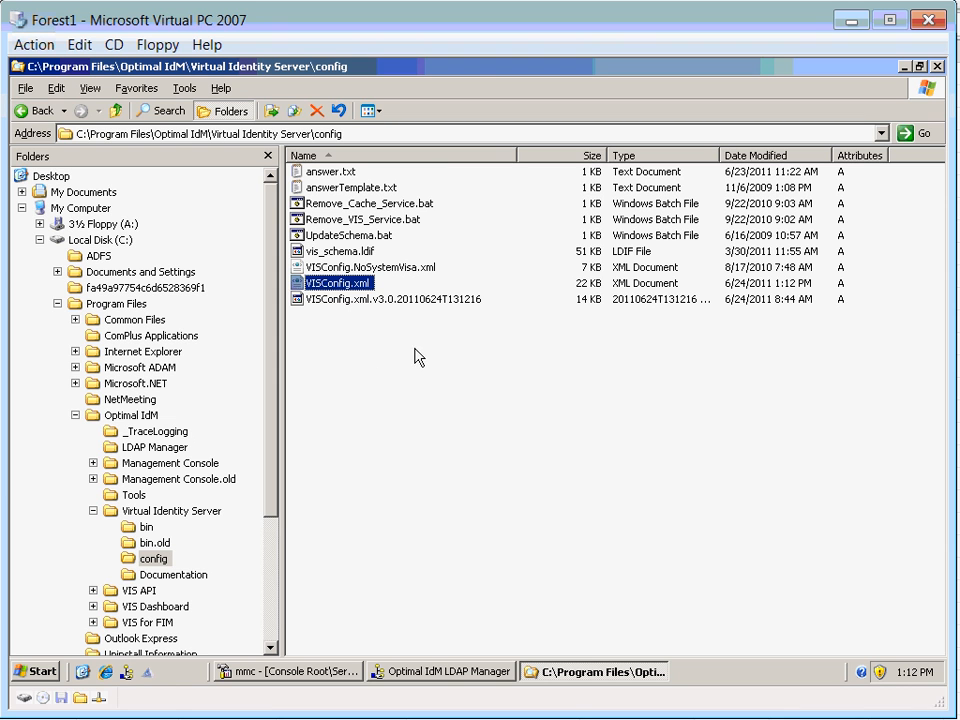
pyautogui.click(385, 338)
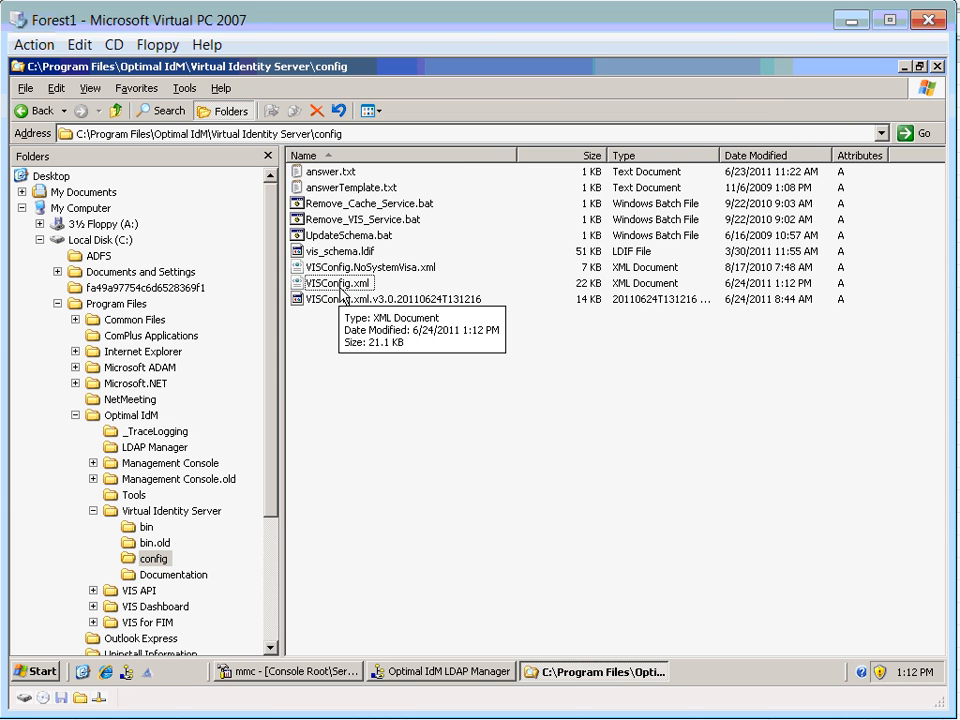
pyautogui.click(148, 676)
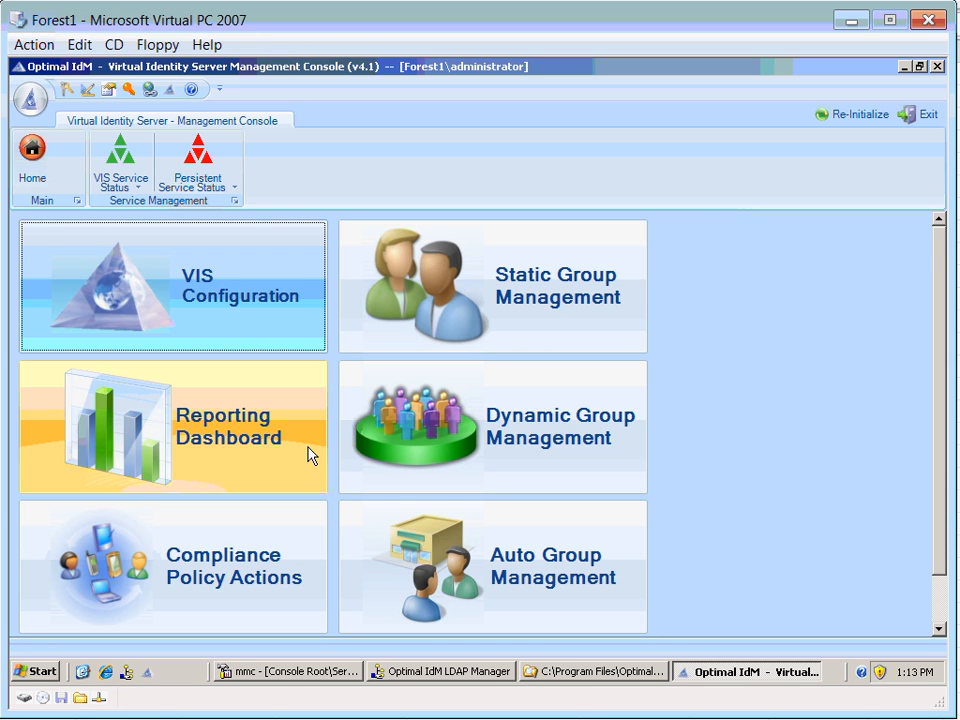
# Step: Switch to Optimal IdM LDAP Manager and browse the OU=AD branch of the Virtual Identity Server connection, including its GSKGroups and PermTest units
pyautogui.click(448, 672)
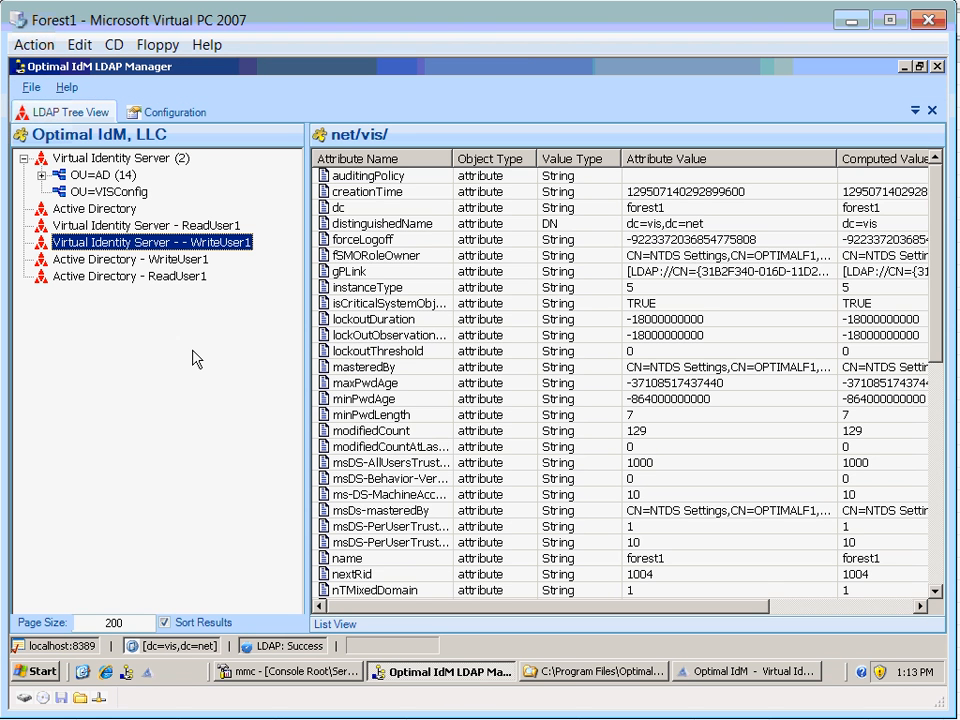
pyautogui.click(80, 161)
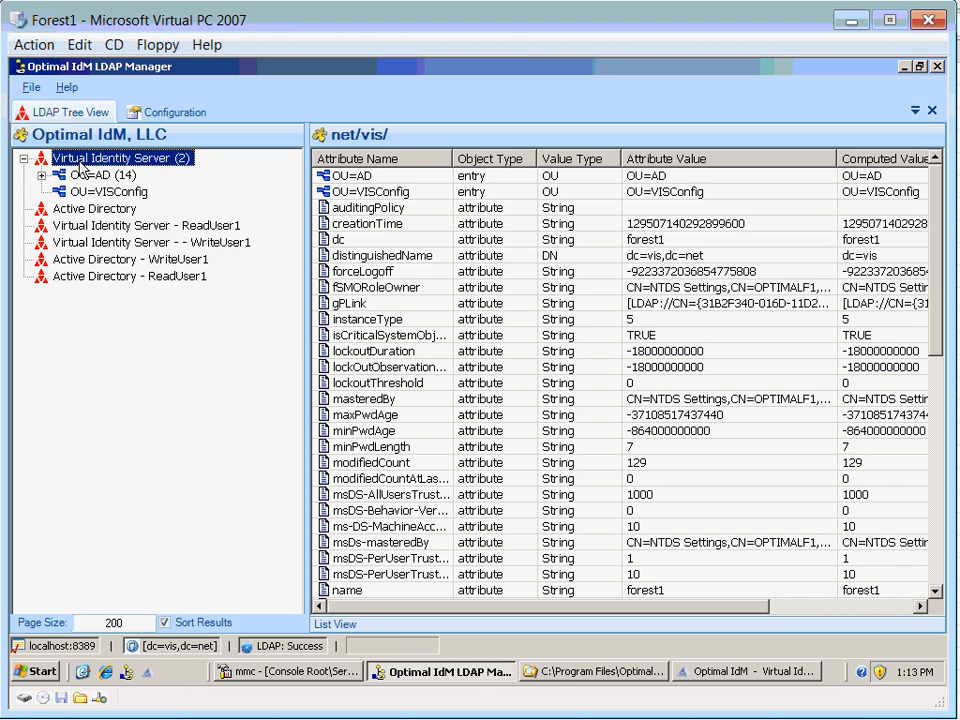
pyautogui.click(84, 175)
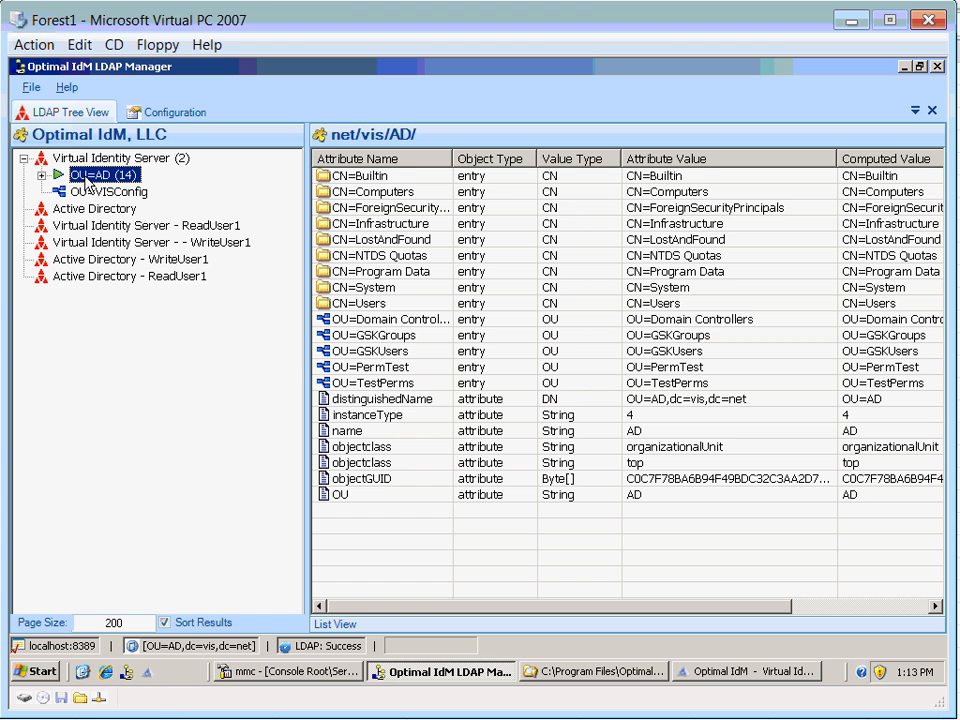
pyautogui.doubleClick(86, 178)
pyautogui.click(128, 367)
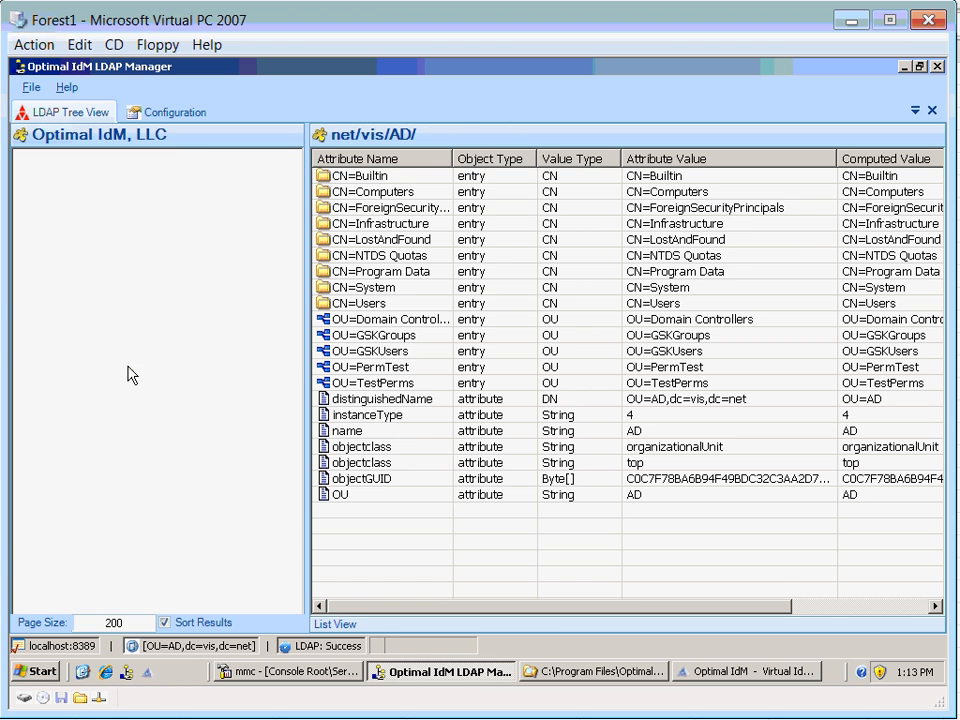
pyautogui.click(121, 394)
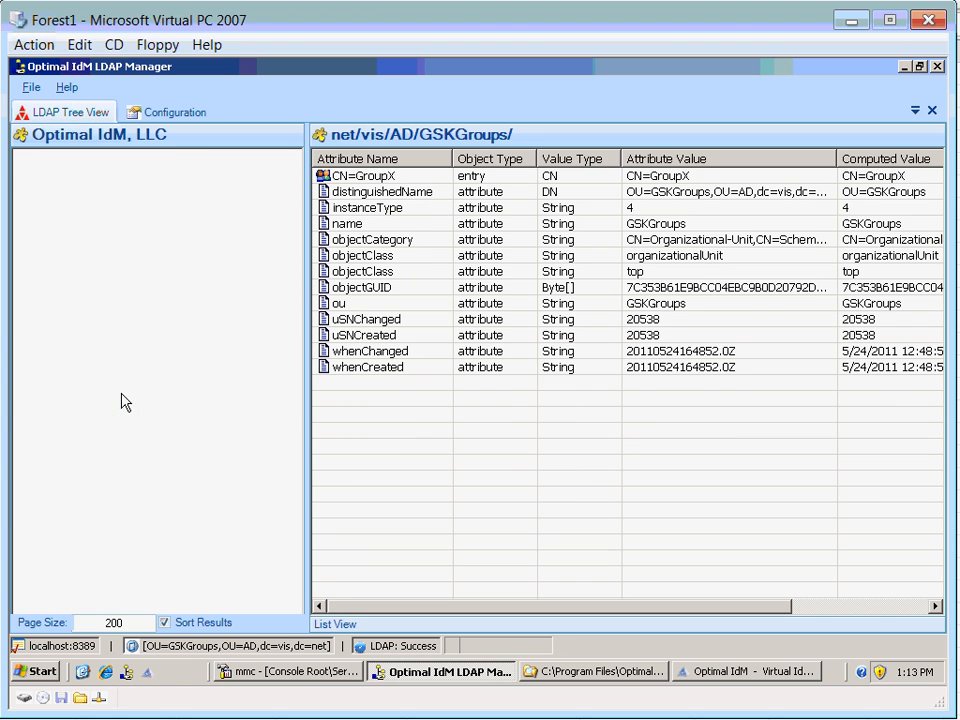
pyautogui.click(44, 177)
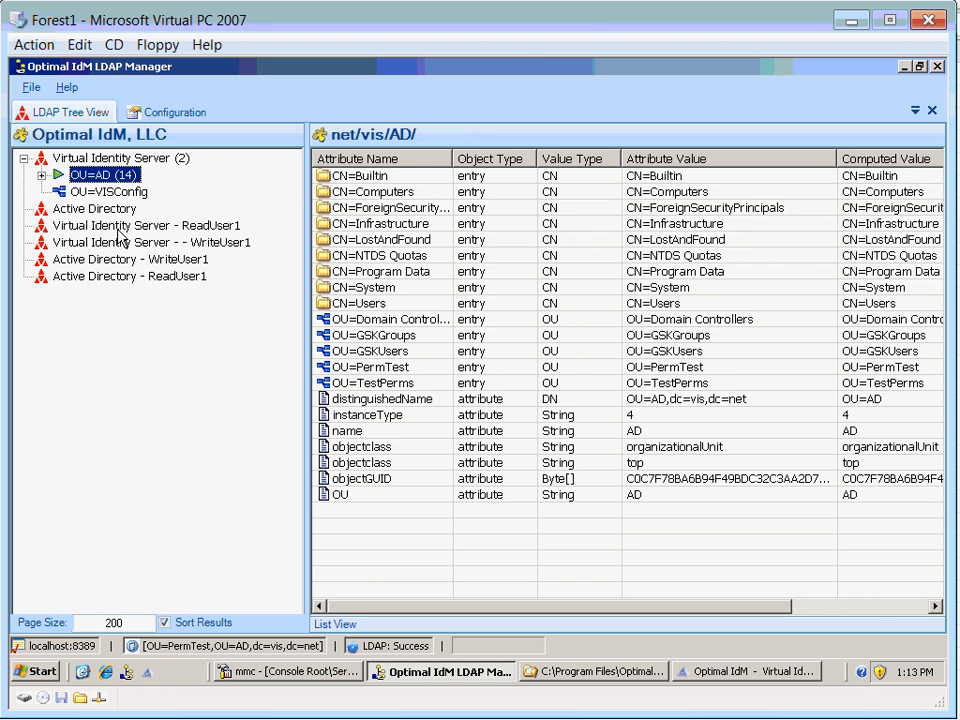
# Step: Read the directory root through the Virtual Identity Server WriteUser1 connection and dismiss any dialogs
pyautogui.click(133, 242)
pyautogui.click(478, 449)
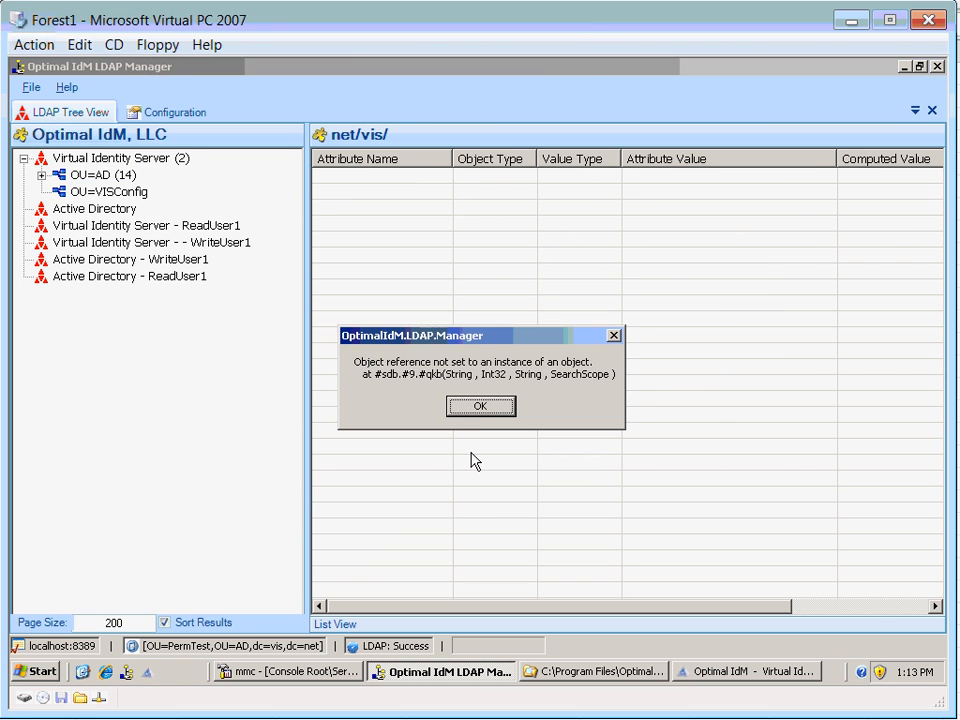
pyautogui.click(487, 407)
pyautogui.click(214, 242)
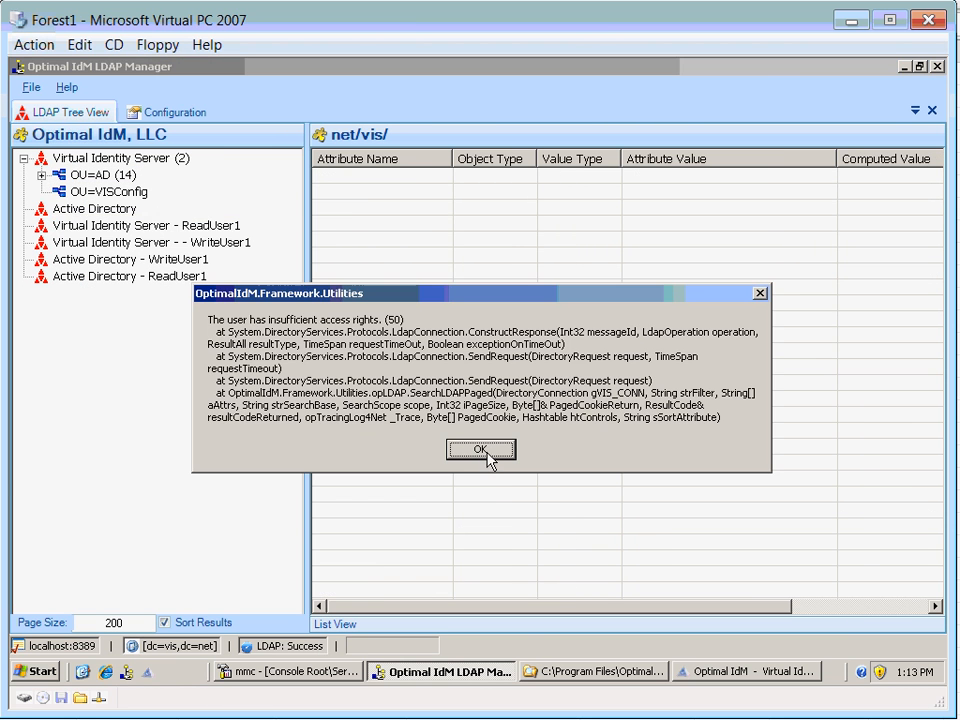
pyautogui.click(482, 451)
pyautogui.click(480, 406)
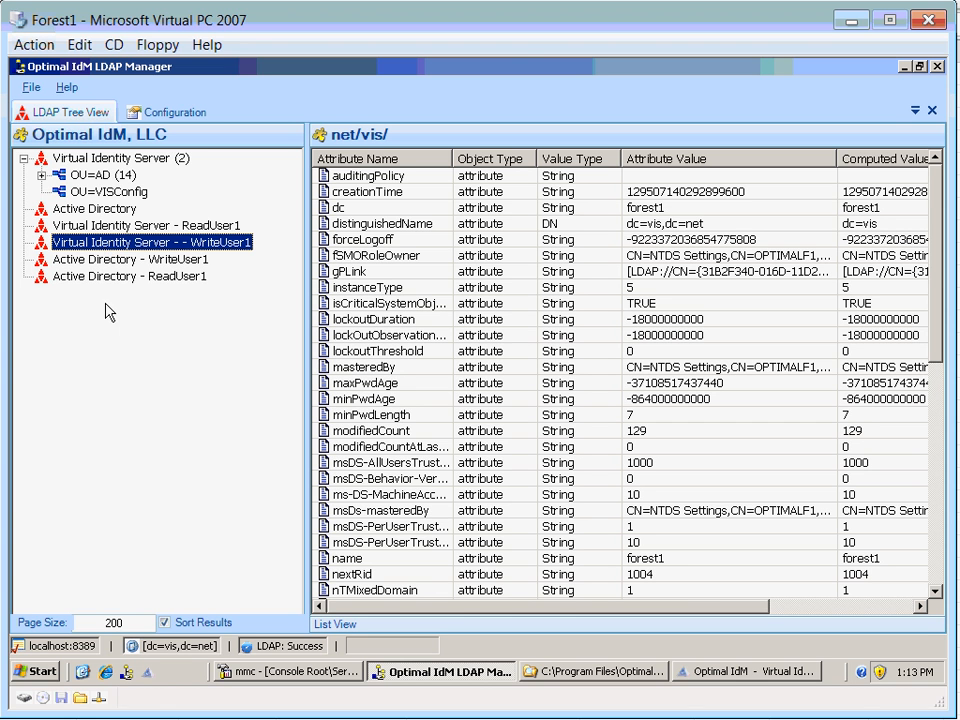
# Step: Switch to the Management Console, open VIS Configuration and display the VIS AD Admins group of the VIS Main Instance
pyautogui.click(690, 668)
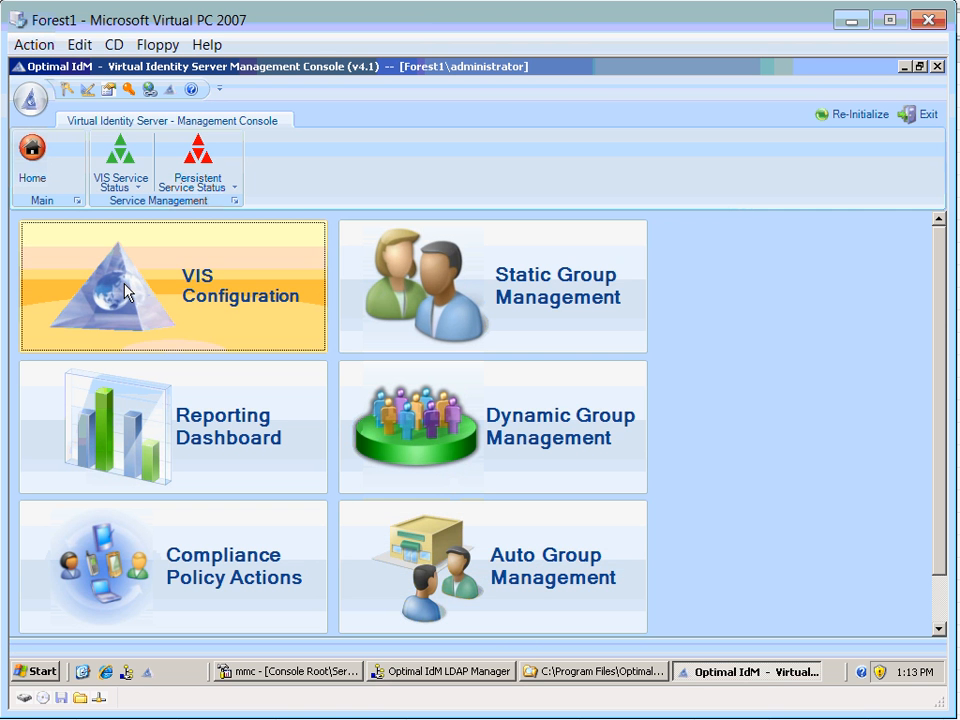
pyautogui.click(117, 276)
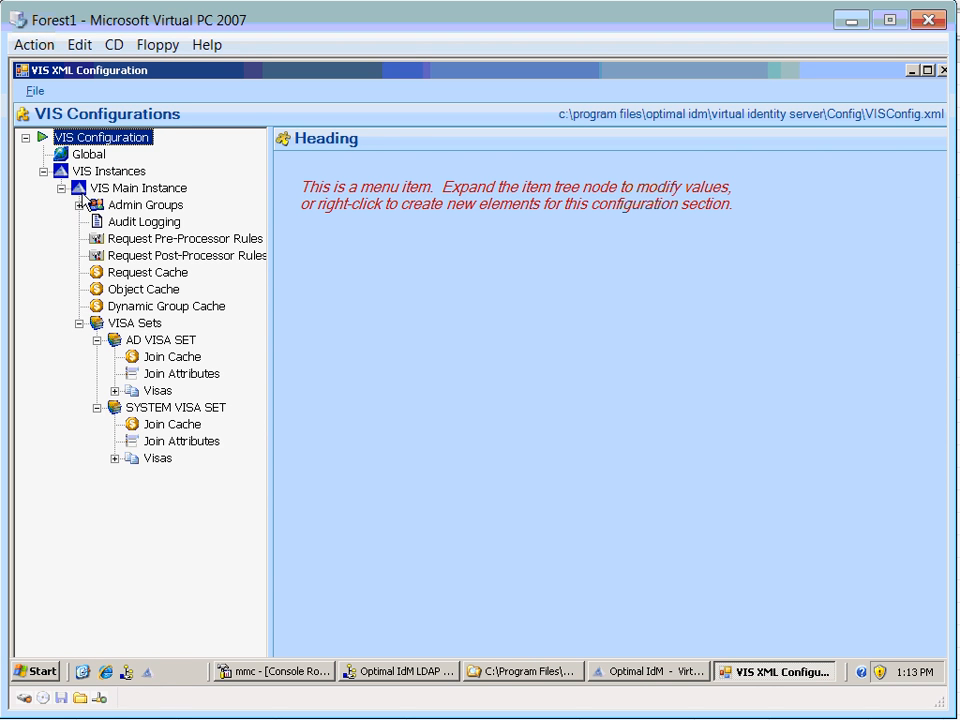
pyautogui.click(82, 204)
pyautogui.click(111, 221)
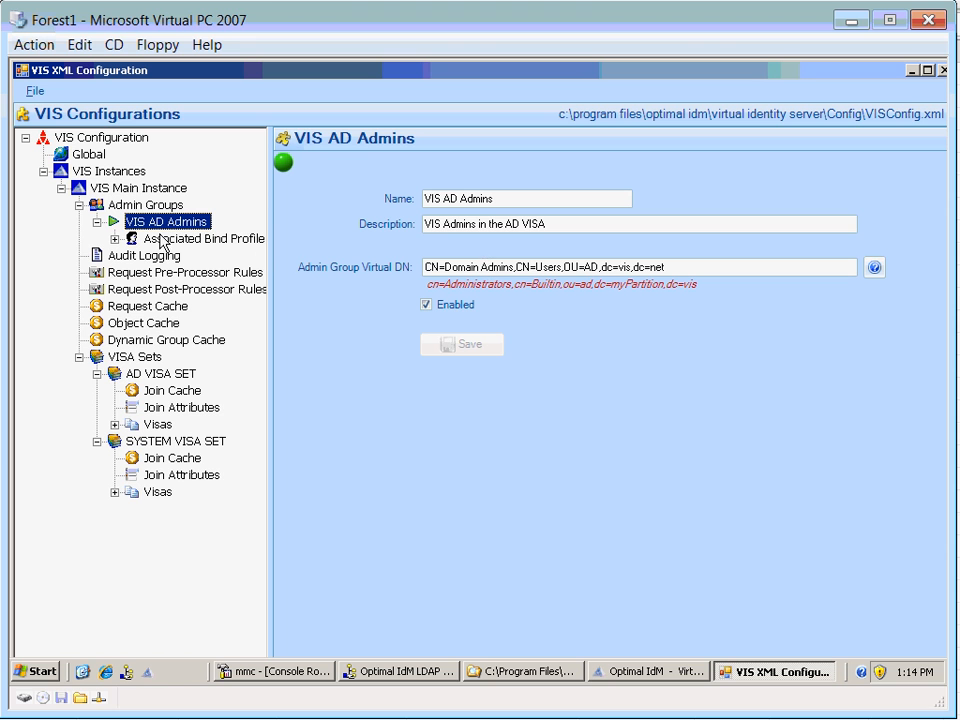
# Step: Review the AD – ADMIN RIGHTS and VISConfig – ADMIN RIGHTS bind profiles associated with VIS AD Admins
pyautogui.moveTo(268, 262); pyautogui.dragTo(296, 264)
pyautogui.click(115, 240)
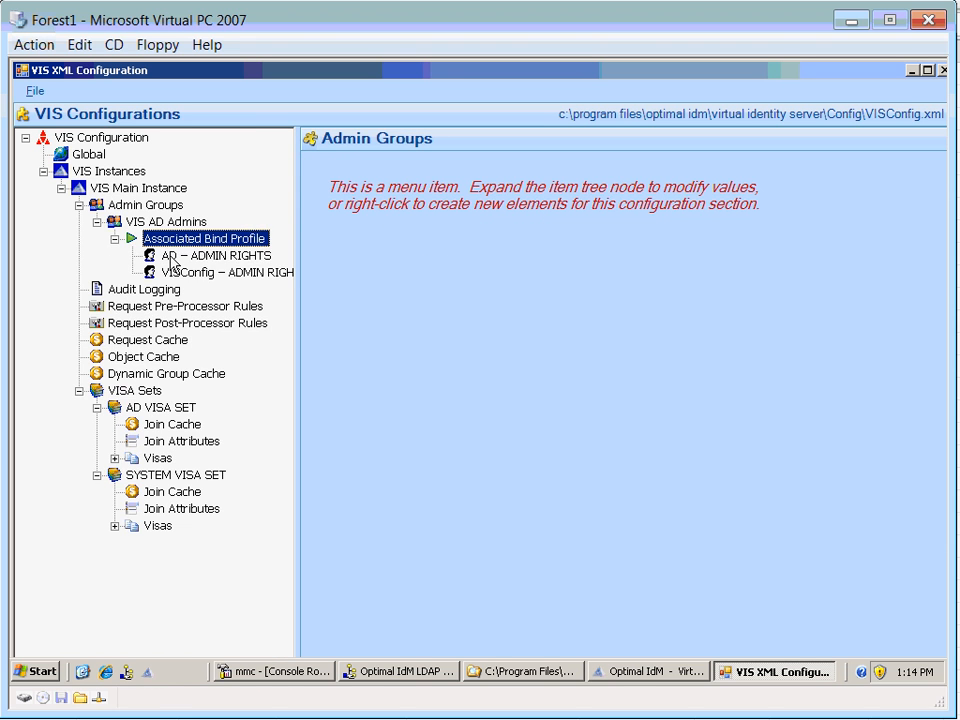
pyautogui.click(163, 256)
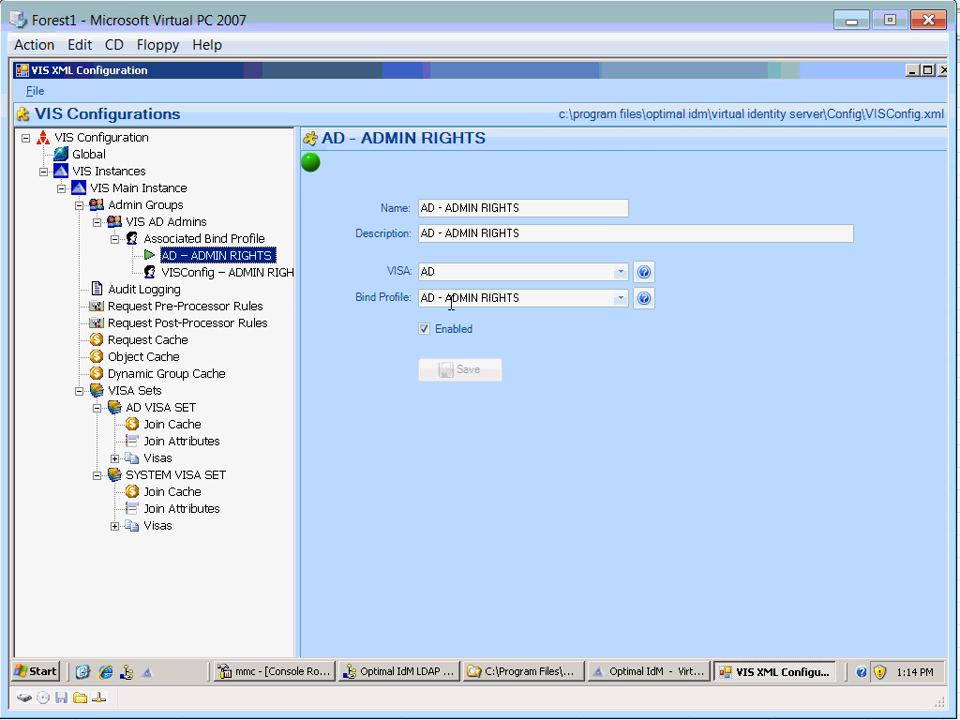
pyautogui.click(227, 273)
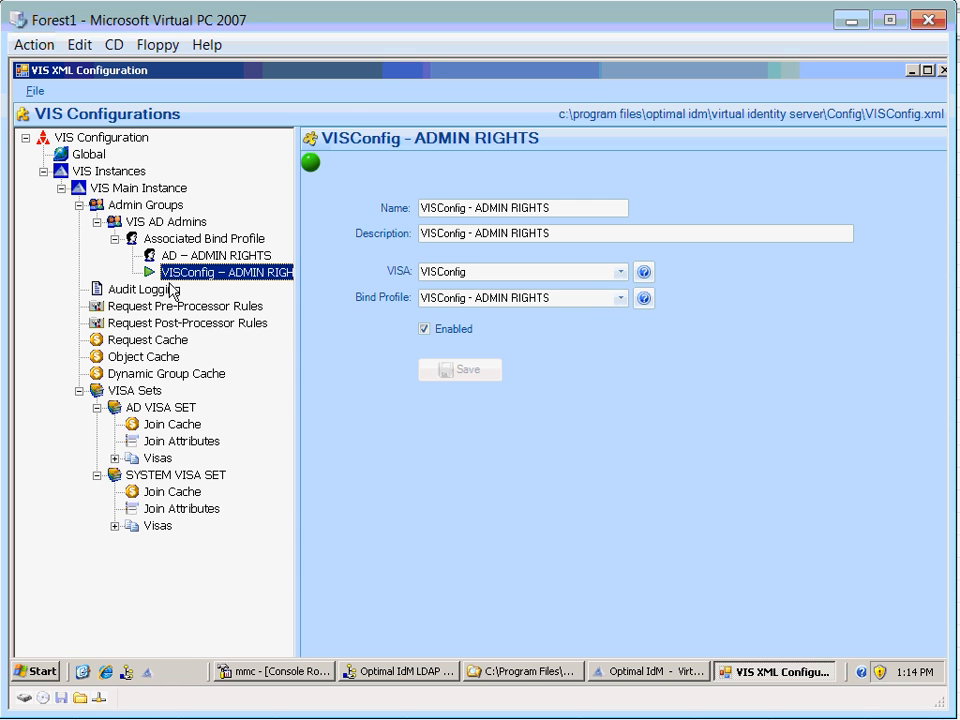
# Step: Display the settings of the AD VISA within the AD VISA SET
pyautogui.click(115, 458)
pyautogui.click(158, 458)
pyautogui.click(133, 475)
pyautogui.click(168, 475)
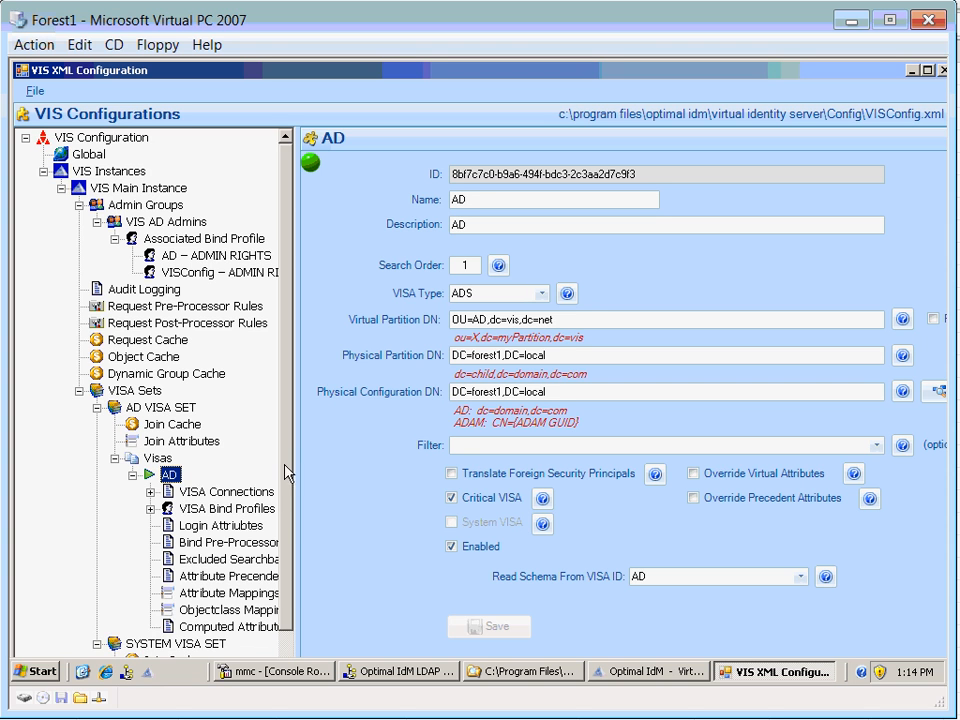
# Step: Widen the configuration tree and display AD CONNECTION 1 among the AD VISA's connections
pyautogui.scroll(-1, 285, 471)
pyautogui.click(184, 460)
pyautogui.click(150, 458)
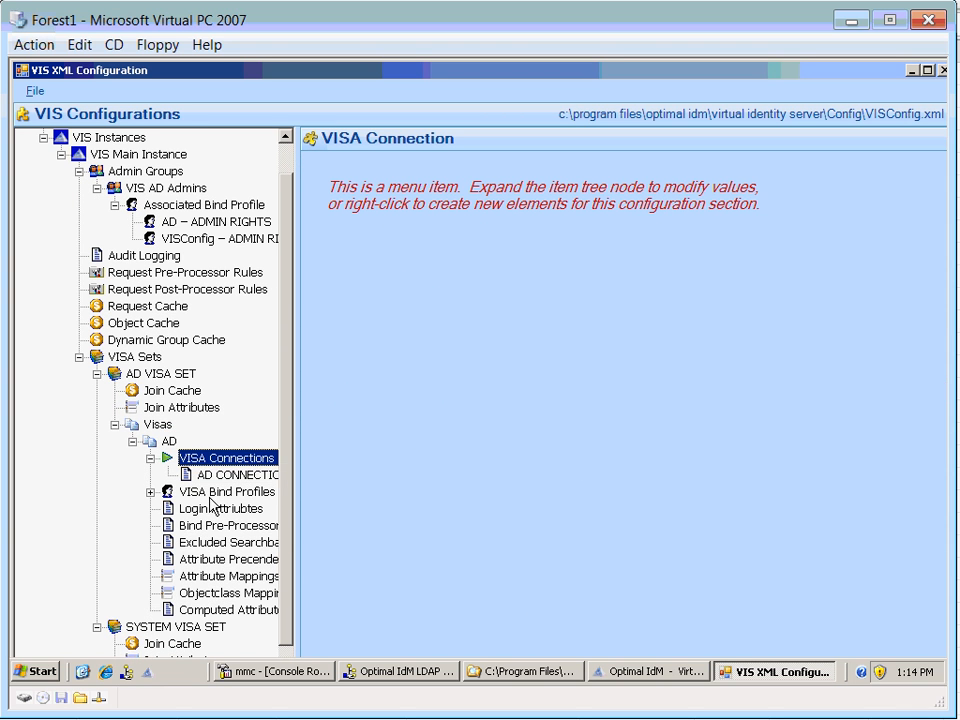
pyautogui.moveTo(298, 511); pyautogui.dragTo(333, 511)
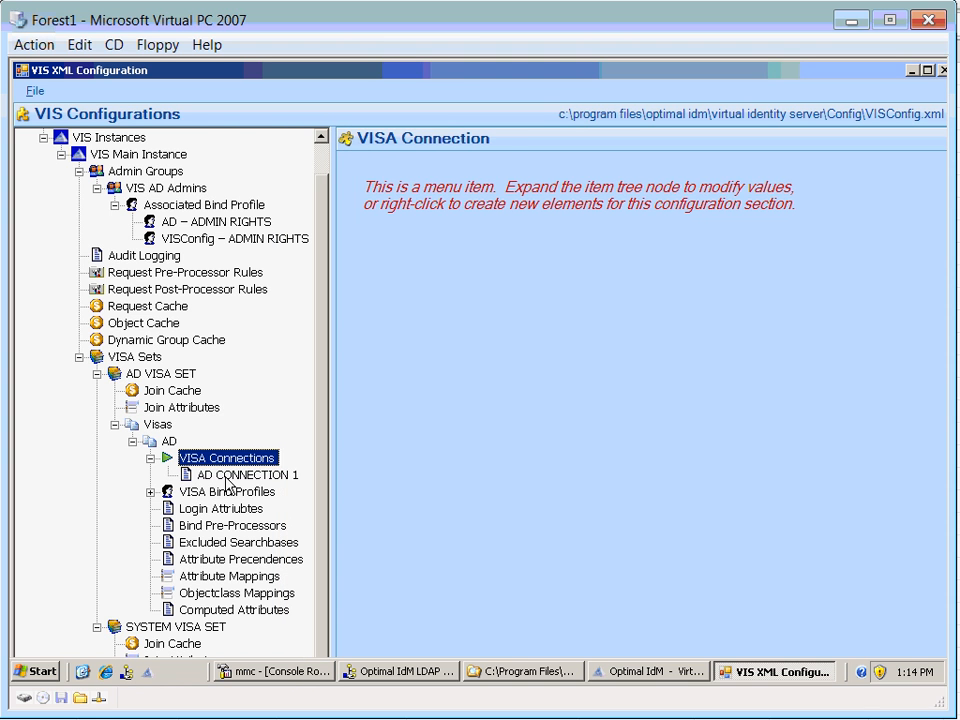
pyautogui.click(230, 476)
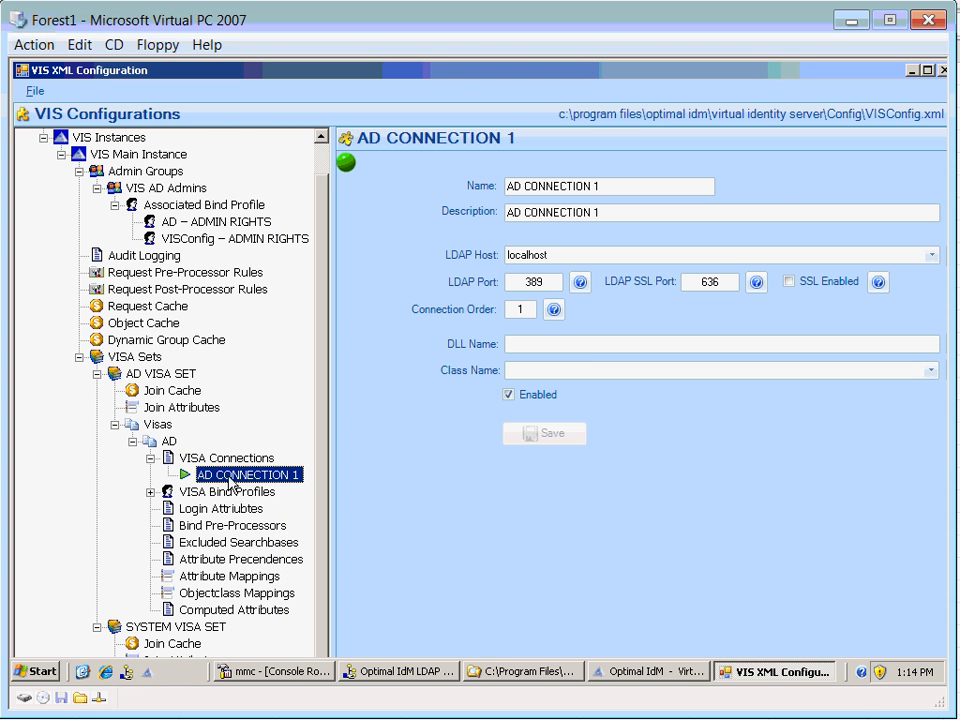
# Step: Check the option to create a VISA_CONNECTION under the AD VISA's connections, and return to AD CONNECTION 1
pyautogui.rightClick(230, 460)
pyautogui.moveTo(285, 499)
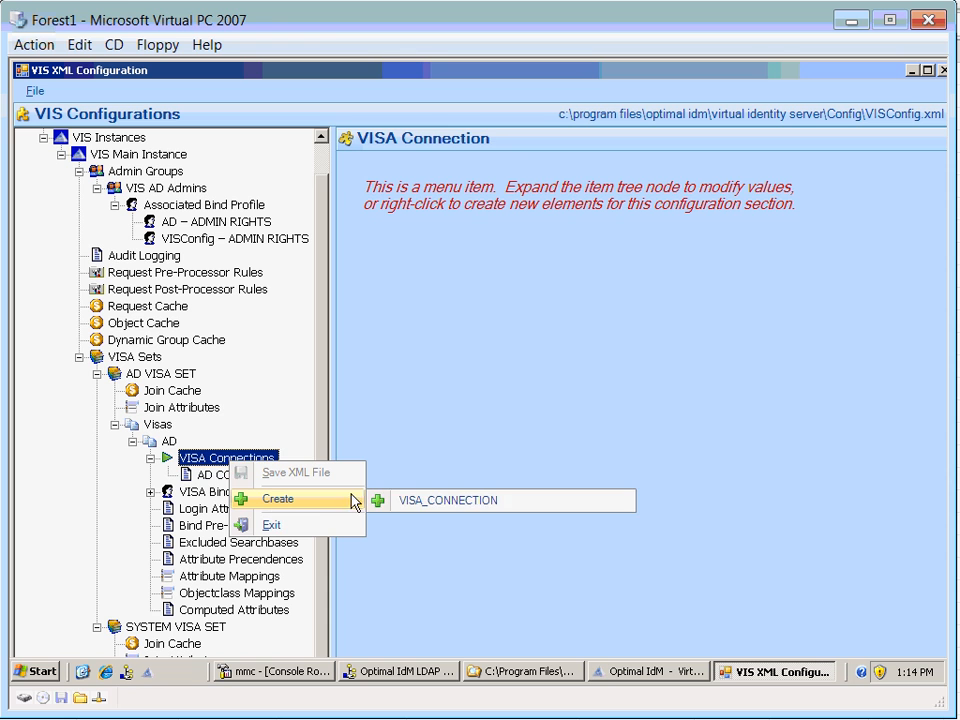
pyautogui.click(188, 476)
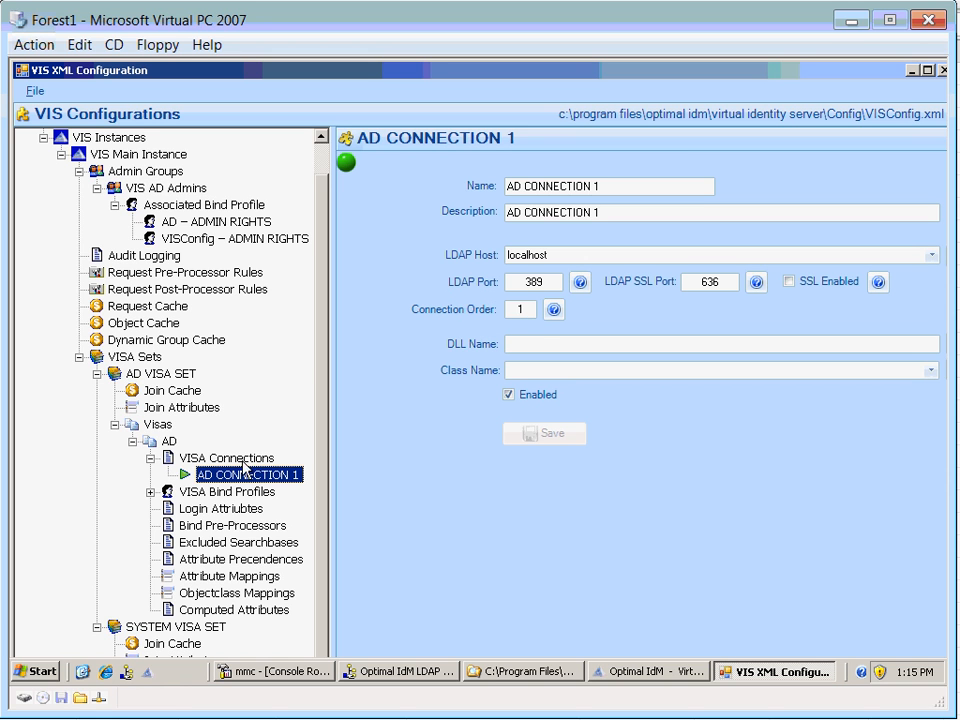
# Step: Expand the AD VISA's bind profiles and display the AD – ADMIN RIGHTS profile settings
pyautogui.click(198, 494)
pyautogui.click(150, 492)
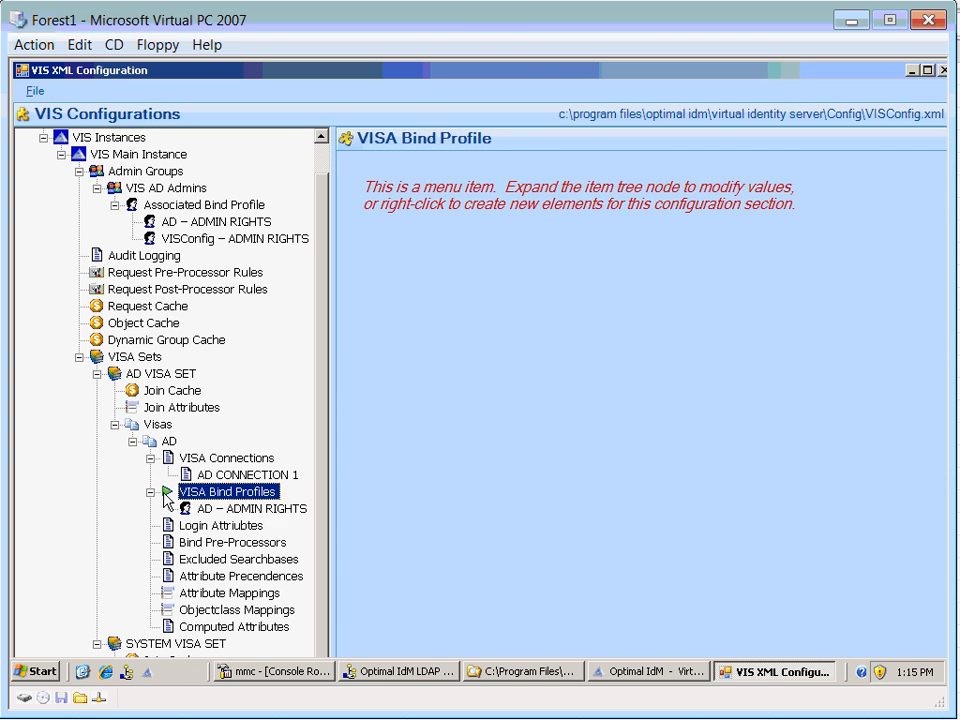
pyautogui.click(240, 510)
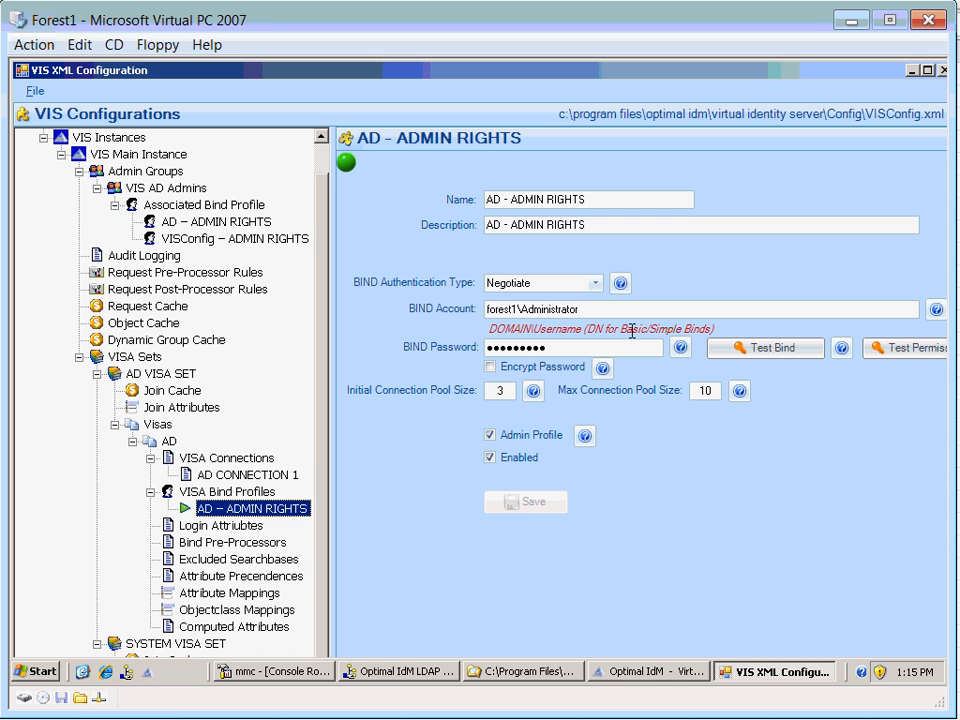
# Step: Compare the VIS AD Admins group settings with the AD – ADMIN RIGHTS bind profile of the AD VISA
pyautogui.click(180, 189)
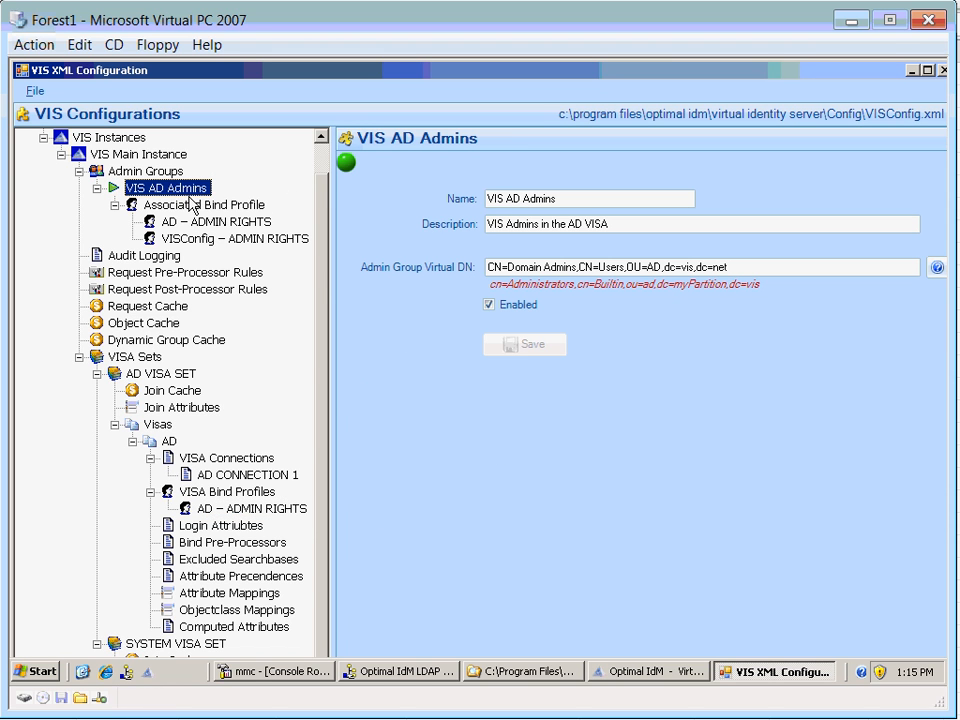
pyautogui.click(262, 510)
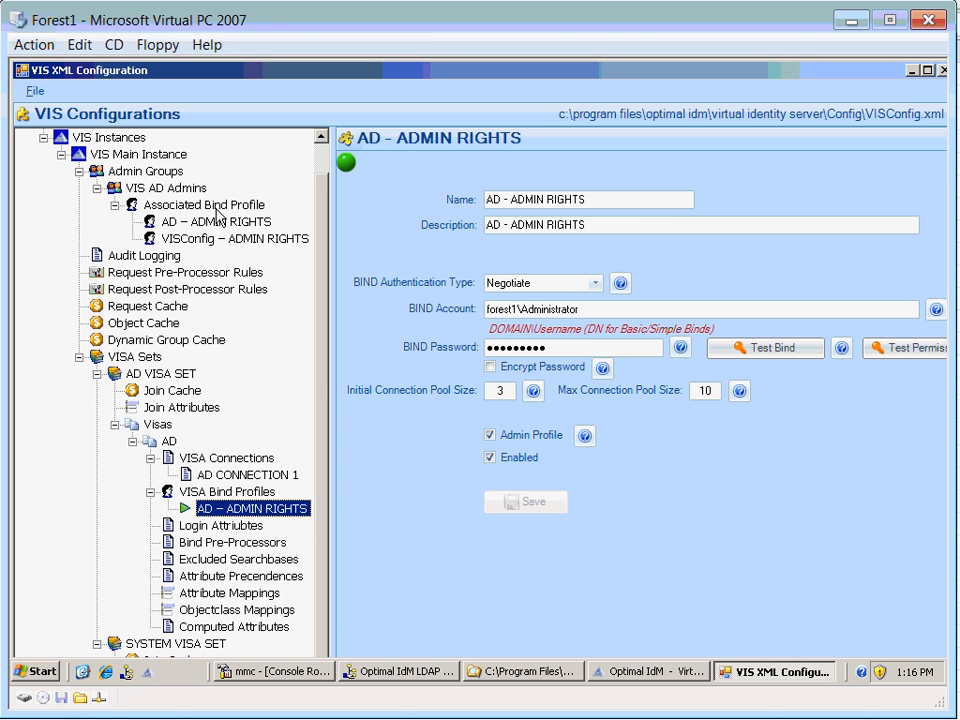
pyautogui.click(145, 171)
pyautogui.click(162, 187)
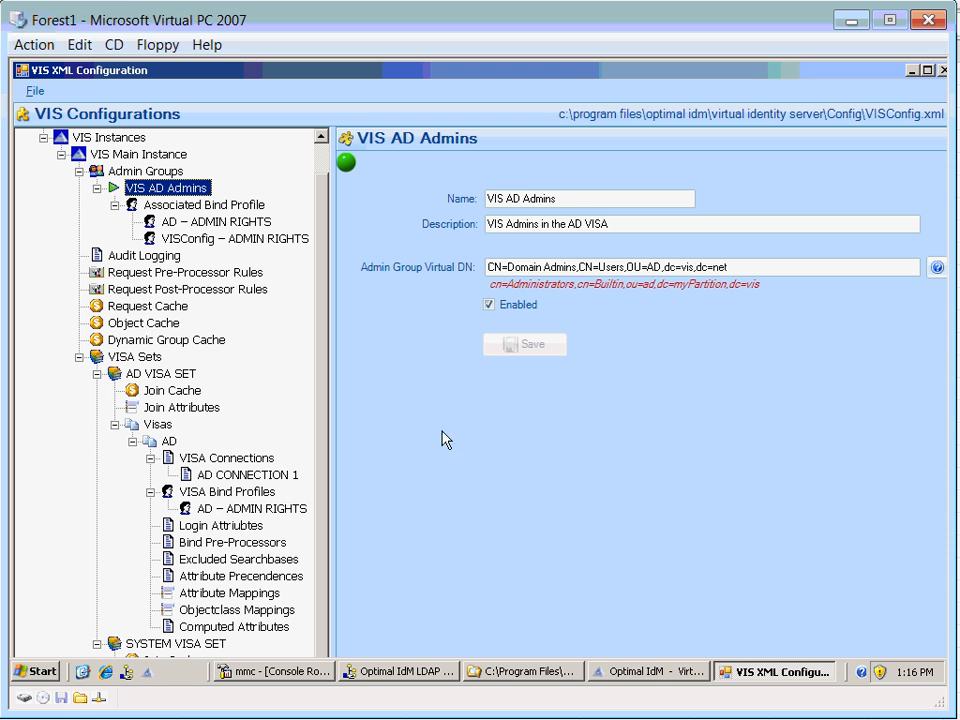
pyautogui.click(268, 508)
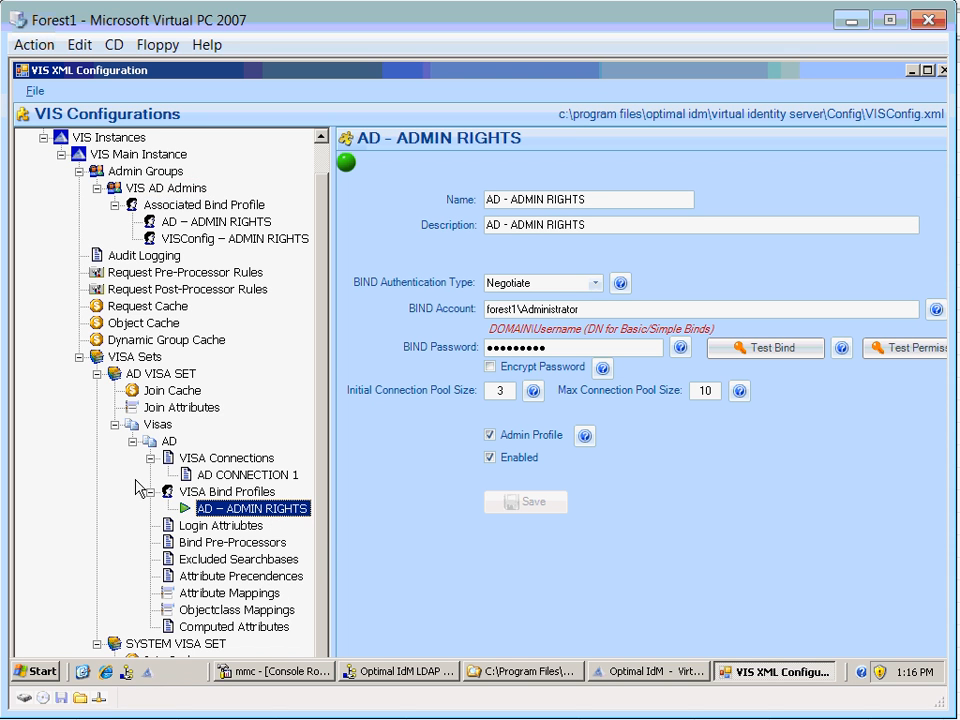
# Step: Collapse the AD VISA and display SYSTEM VISA Connection under VISConfig in the SYSTEM VISA SET, with its bind profiles expanded
pyautogui.click(135, 440)
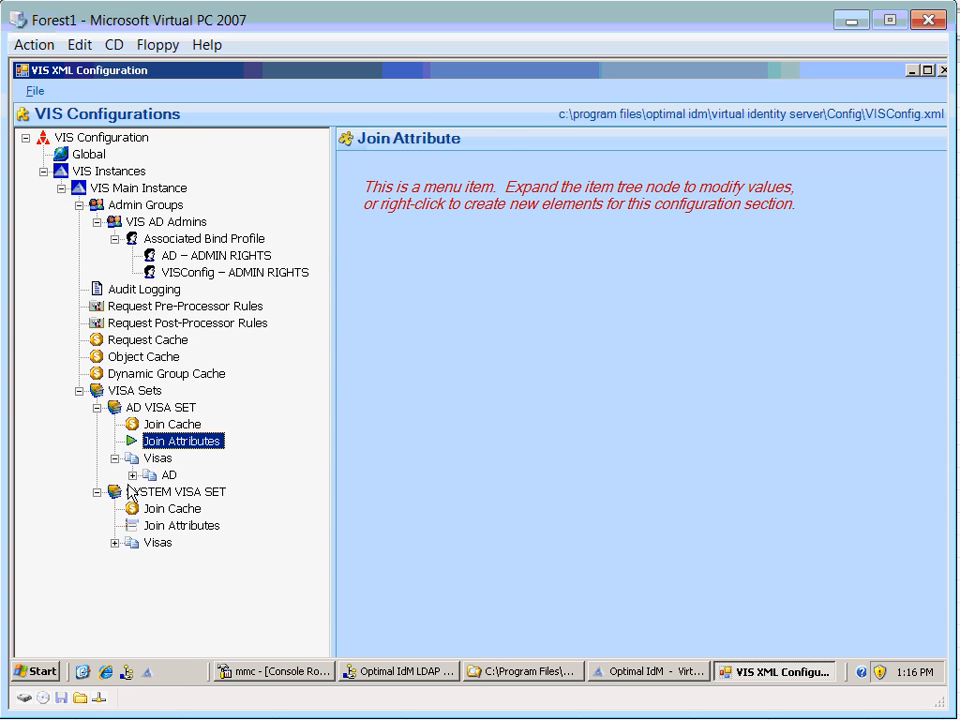
pyautogui.click(114, 542)
pyautogui.click(132, 559)
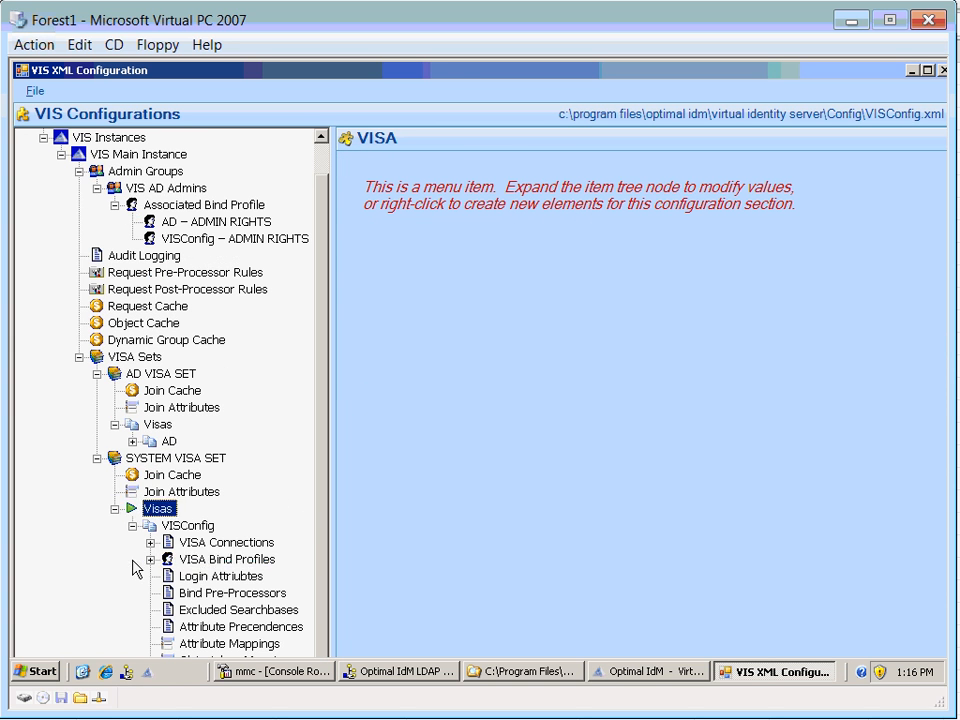
pyautogui.click(165, 559)
pyautogui.click(150, 560)
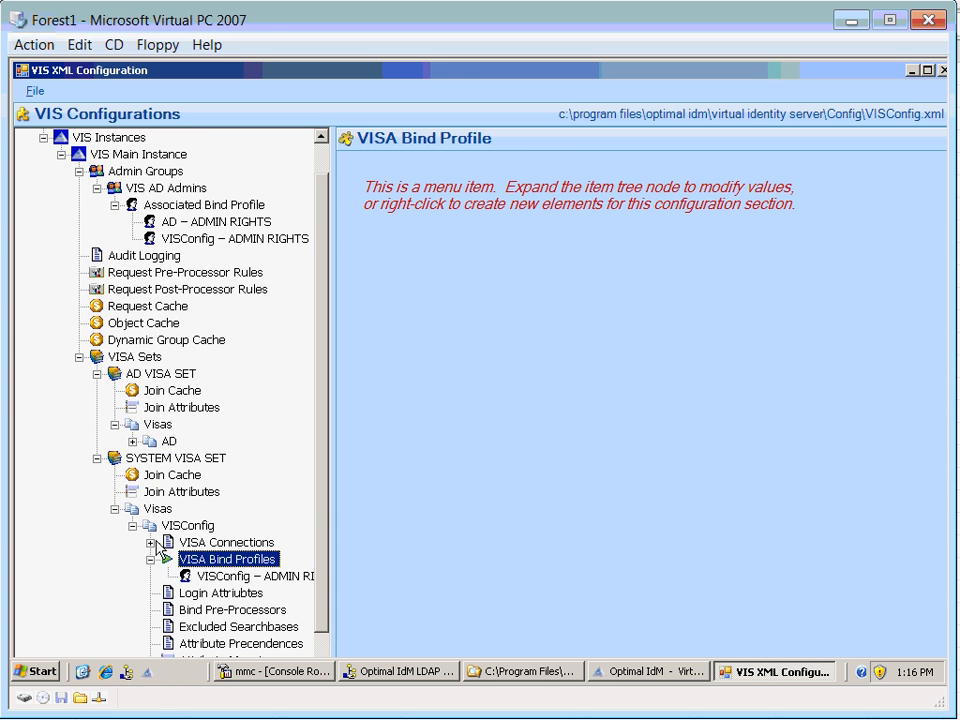
pyautogui.doubleClick(166, 543)
pyautogui.click(162, 559)
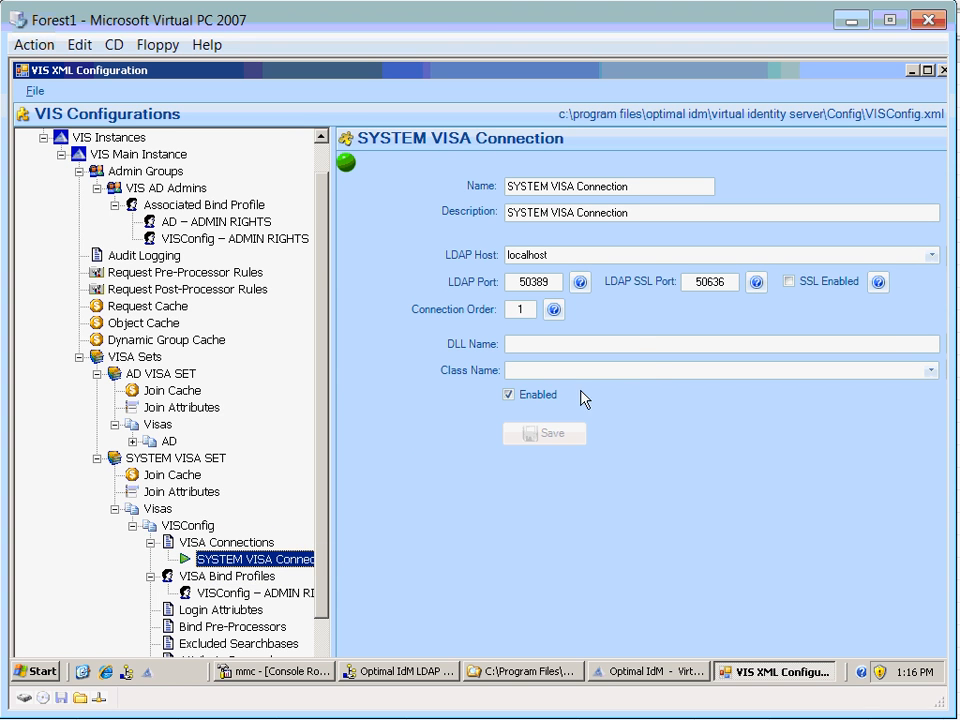
# Step: Display the VISConfig – ADMIN RIGHTS bind profile of the VISConfig VISA and test its bind and permissions
pyautogui.click(245, 594)
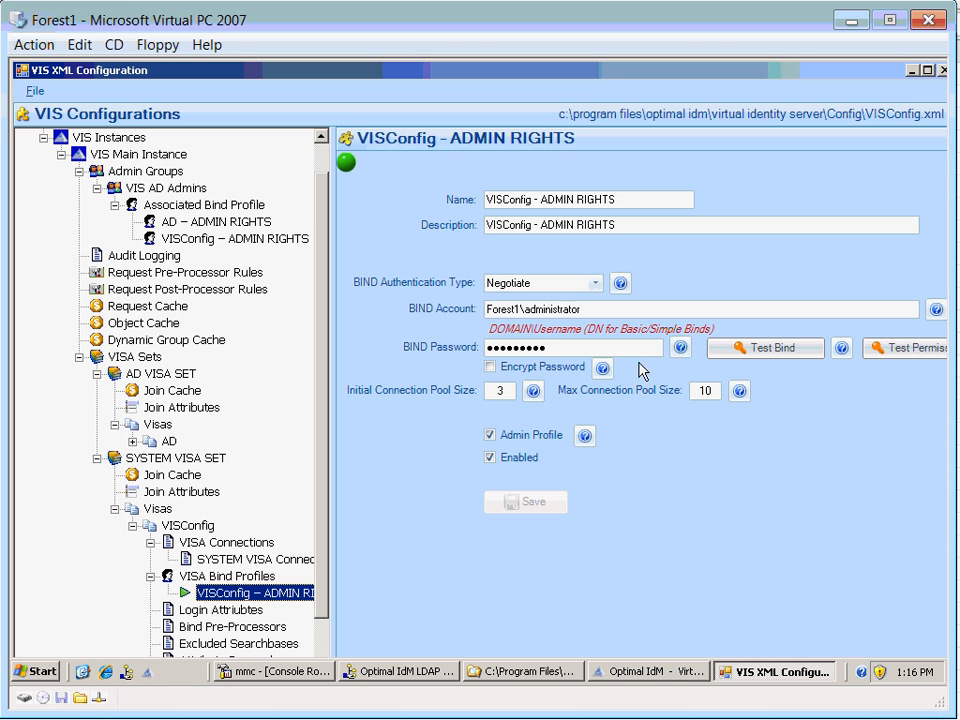
pyautogui.click(765, 347)
pyautogui.click(510, 408)
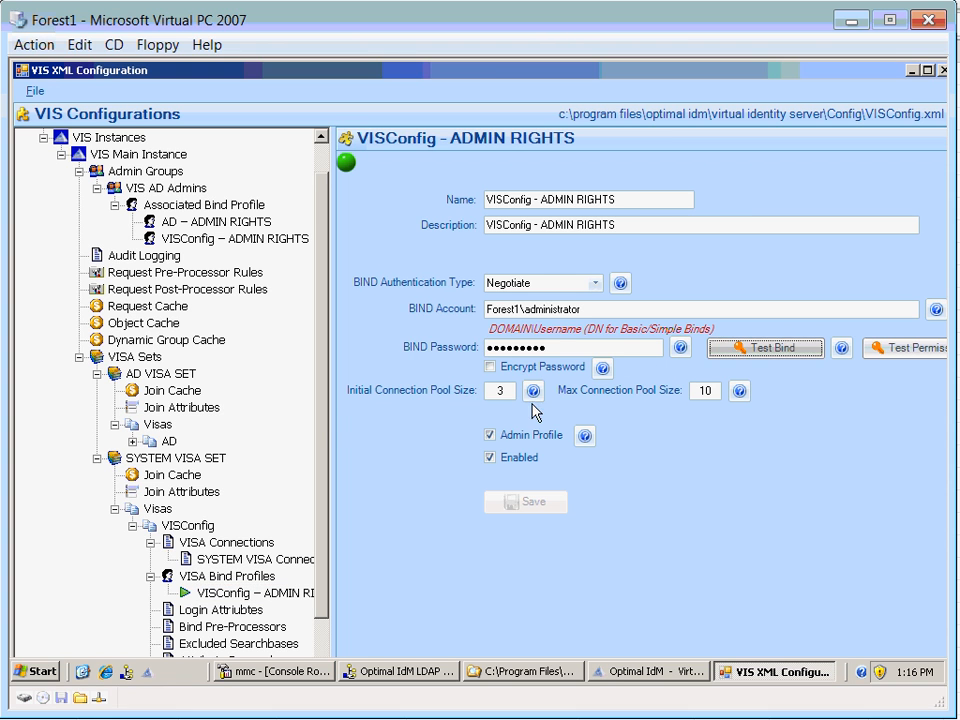
pyautogui.click(872, 345)
pyautogui.click(482, 411)
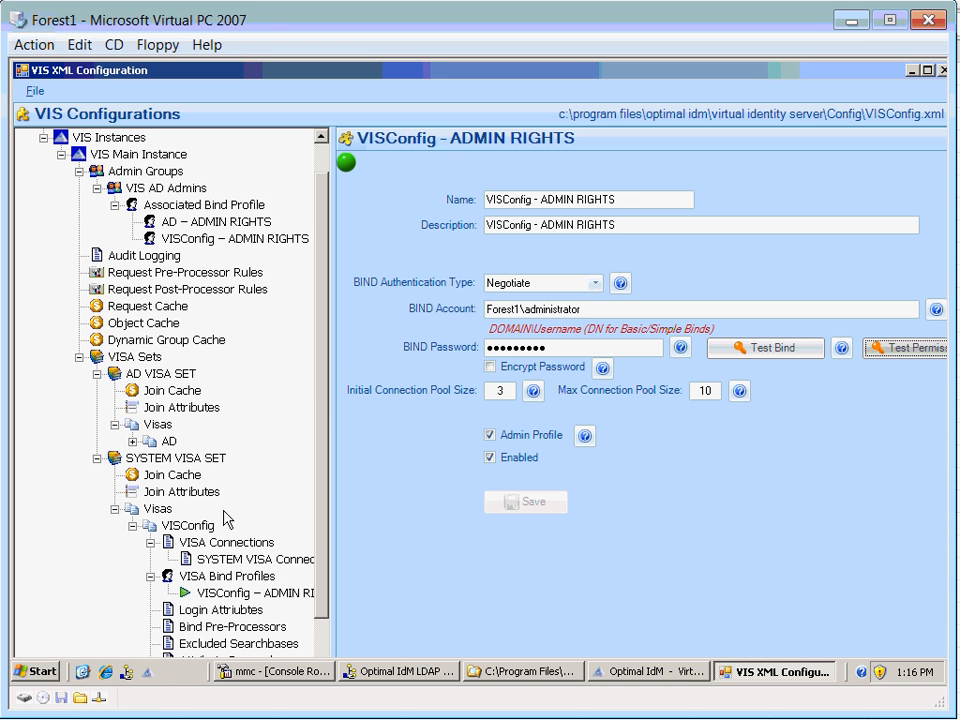
# Step: Collapse the whole VIS Configuration tree and exit the VIS XML Configuration window
pyautogui.click(97, 375)
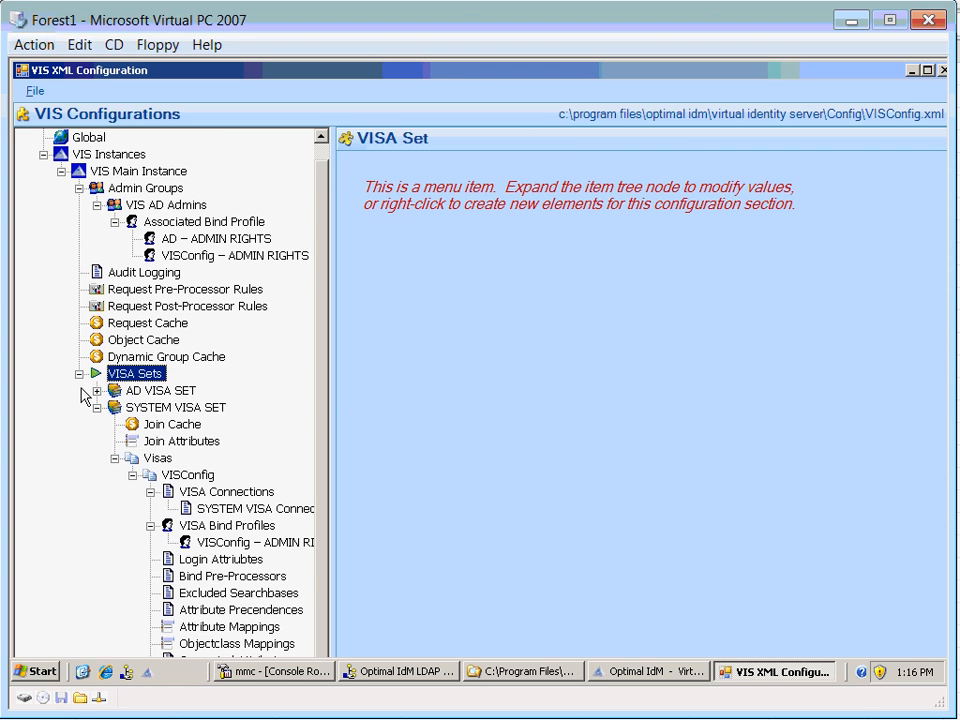
pyautogui.click(79, 375)
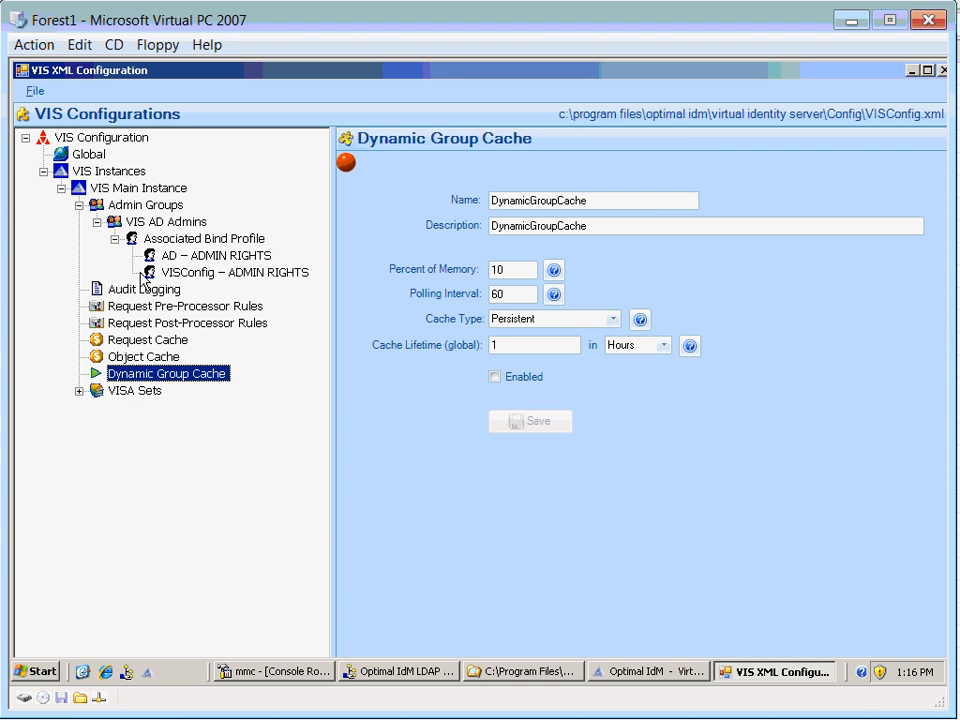
pyautogui.click(43, 172)
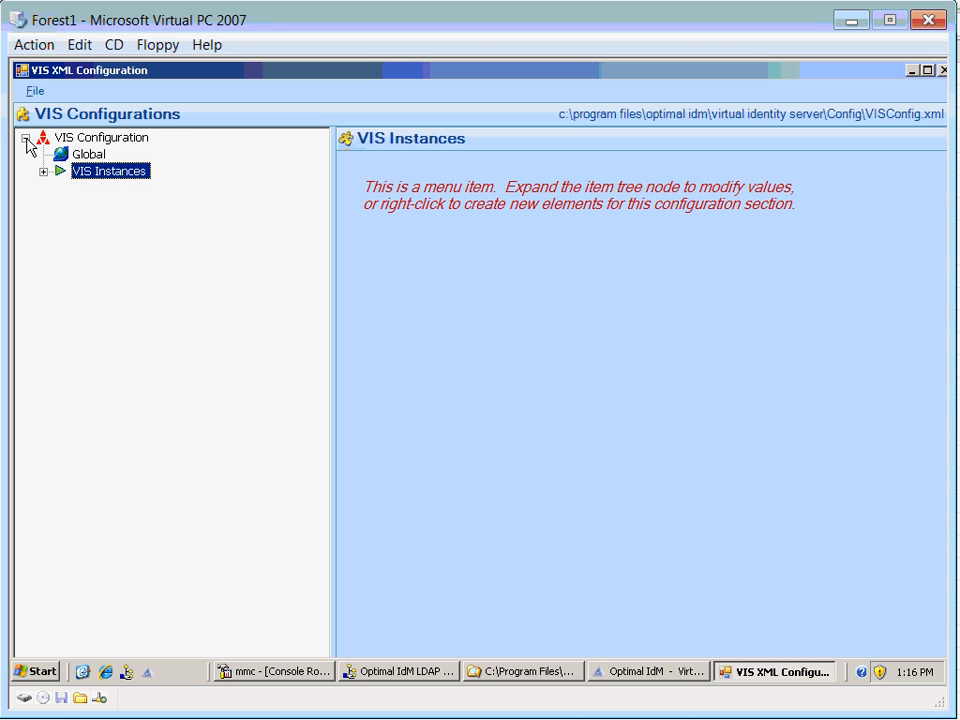
pyautogui.click(26, 138)
pyautogui.click(35, 92)
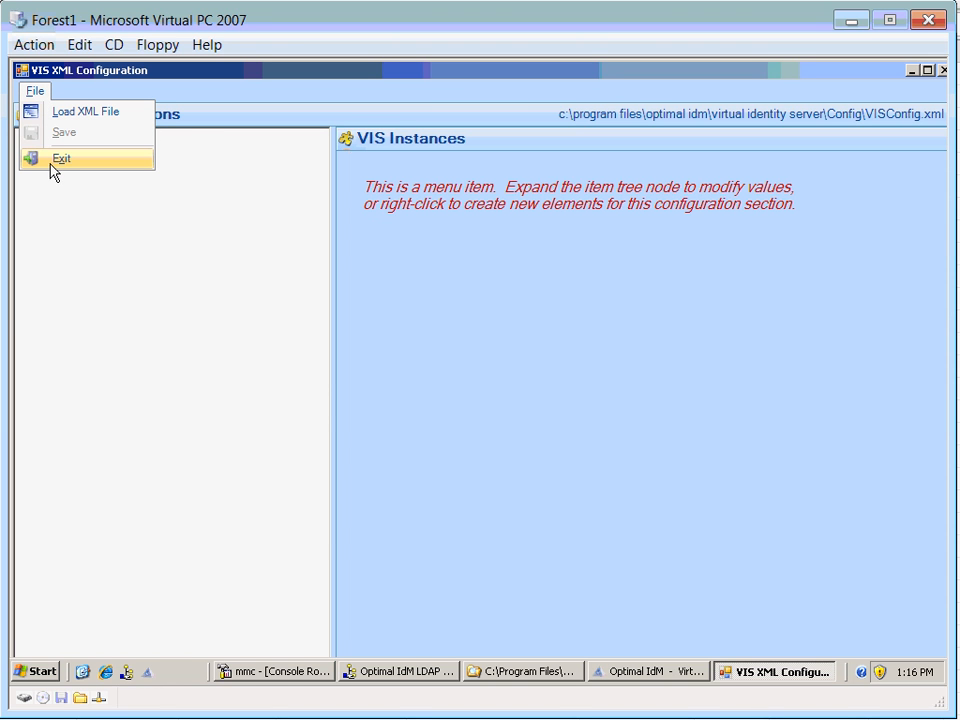
pyautogui.click(55, 160)
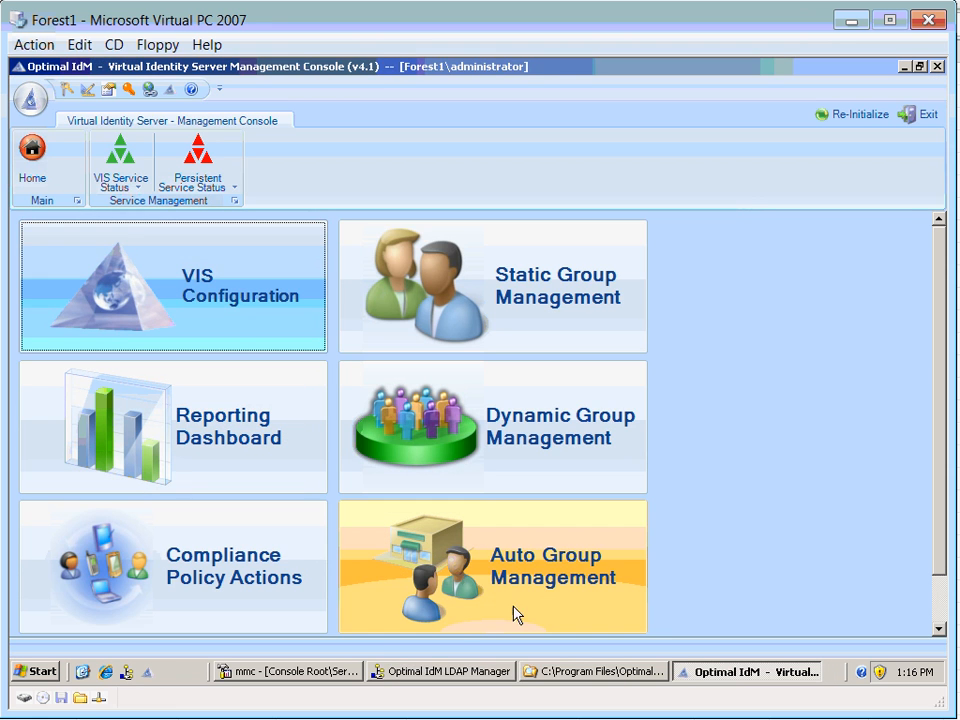
# Step: Switch to Optimal IdM LDAP Manager and display the contents of OU=AD under Virtual Identity Server
pyautogui.click(452, 671)
pyautogui.click(101, 176)
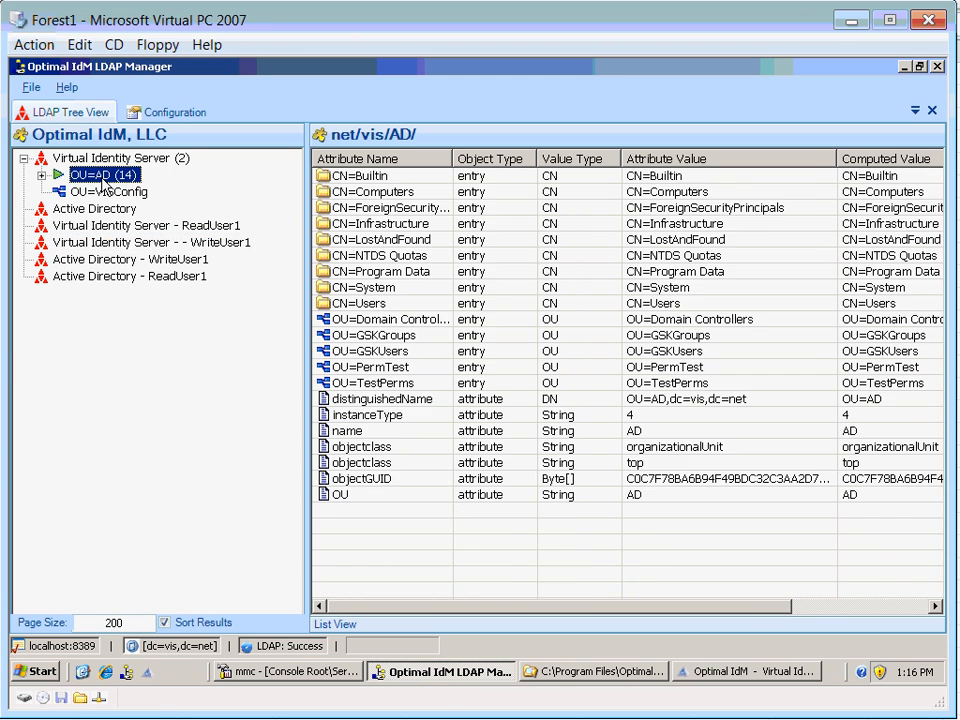